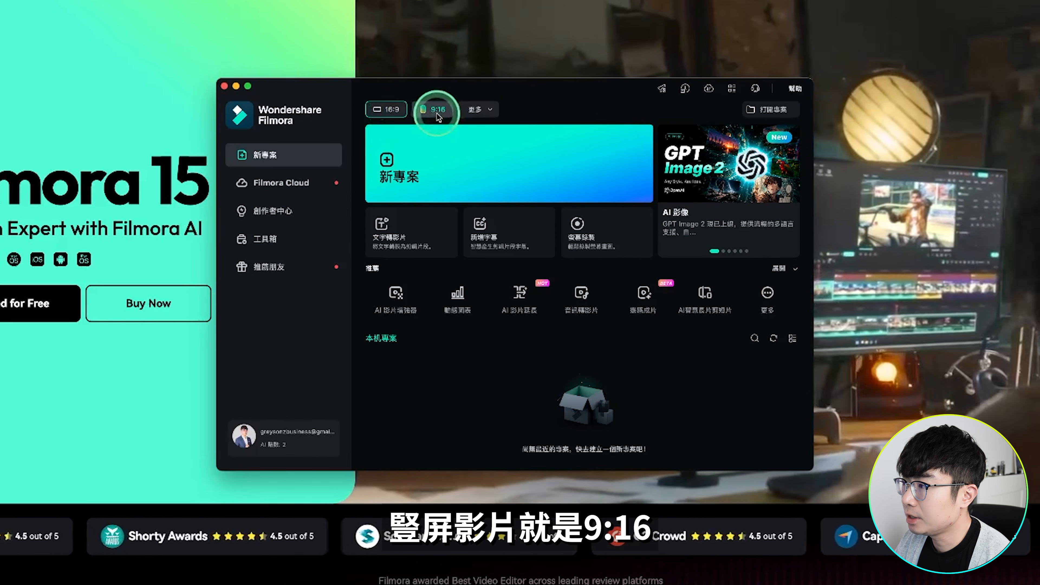
# Create a new 16:9 project and open the program's preferences
pyautogui.click(480, 109)
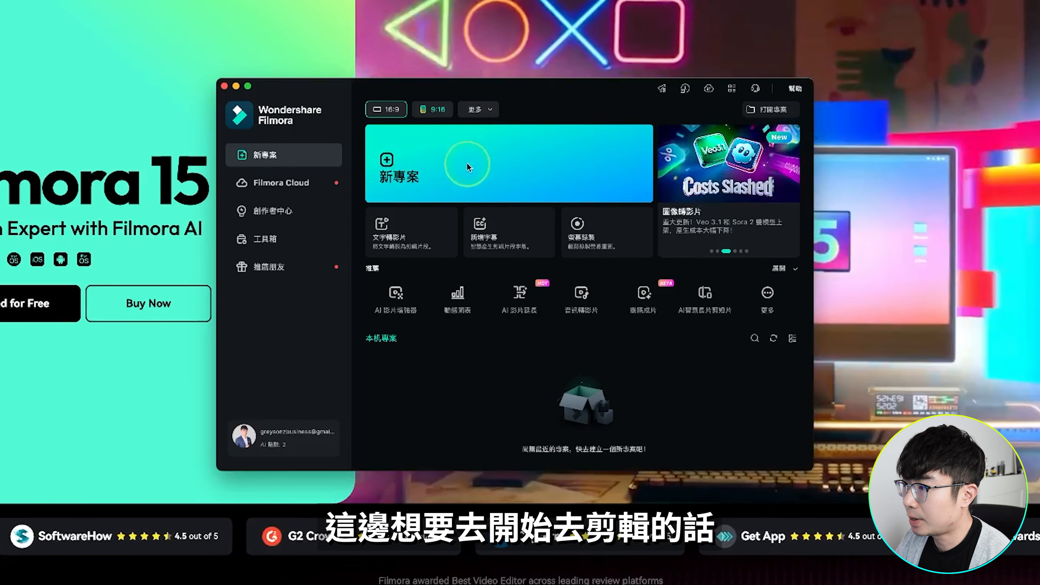
pyautogui.click(434, 158)
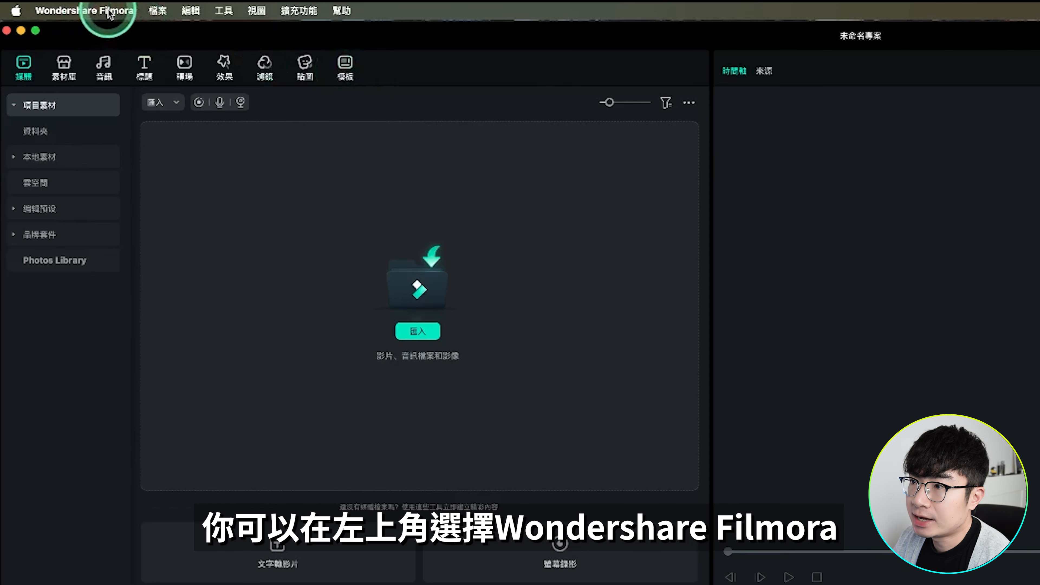
pyautogui.click(90, 13)
pyautogui.click(99, 55)
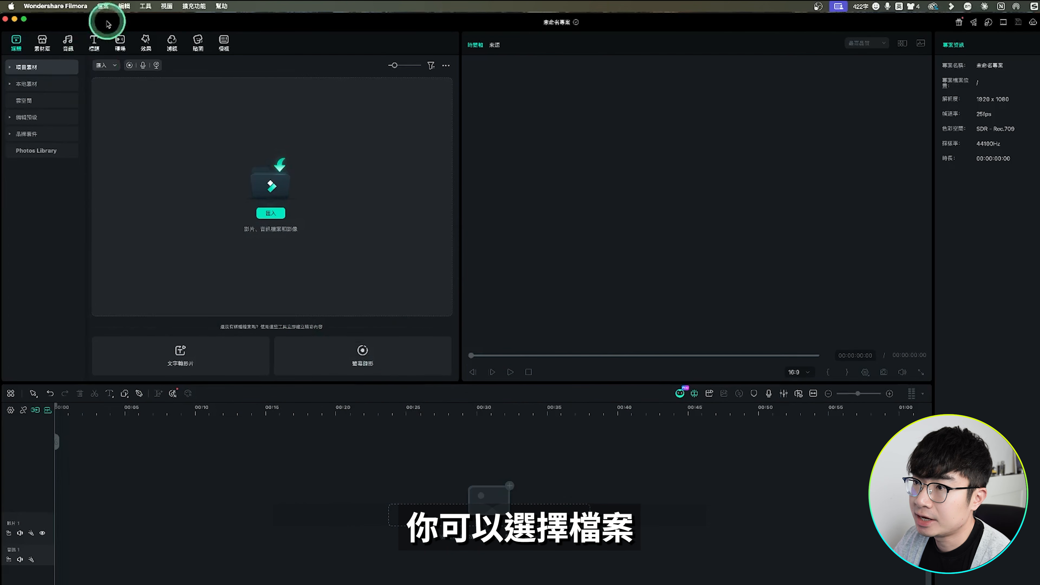
# Import the footage and landscape images into the project and agree to create proxy files
pyautogui.click(104, 6)
pyautogui.click(134, 173)
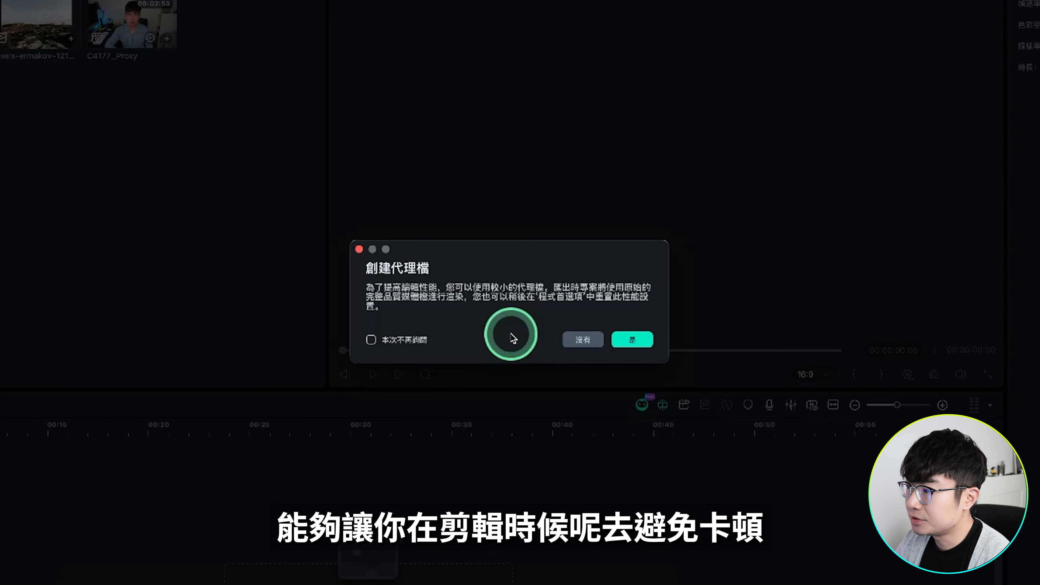
pyautogui.click(632, 339)
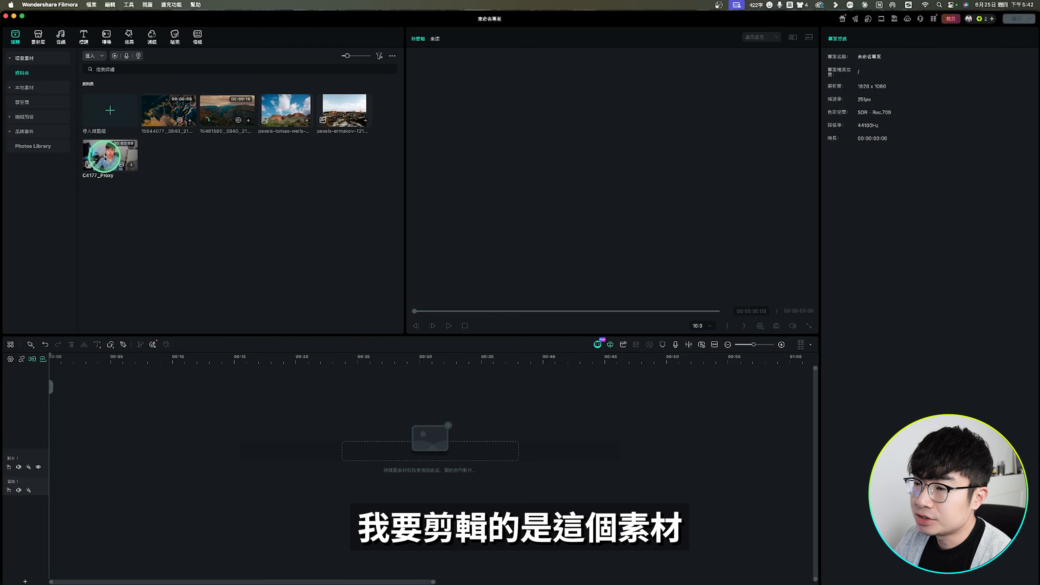
# Place the C4177_Proxy clip at the start of the first video track and increase that track's height
pyautogui.moveTo(106, 158); pyautogui.dragTo(63, 456)
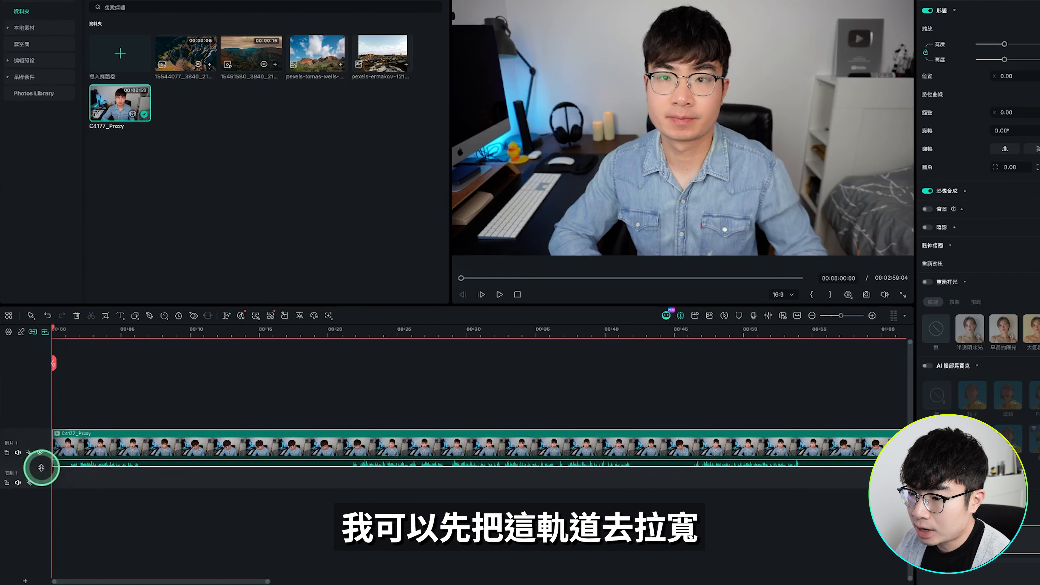
pyautogui.moveTo(41, 467); pyautogui.dragTo(42, 479)
pyautogui.click(175, 430)
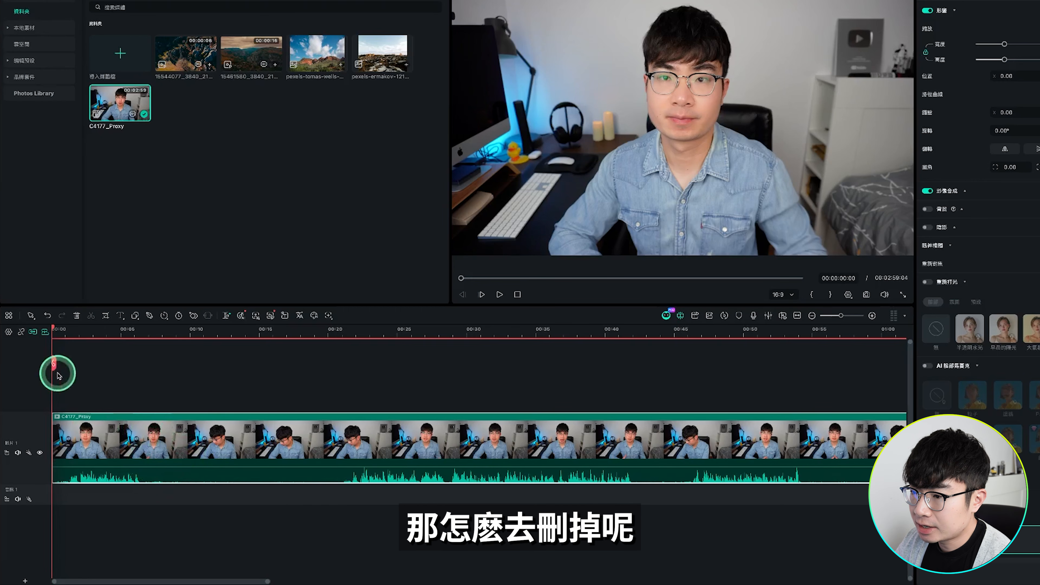
# Split the C4177_Proxy clip at 00:00:06:14, where the first spoken part ends
pyautogui.moveTo(54, 329); pyautogui.dragTo(143, 330)
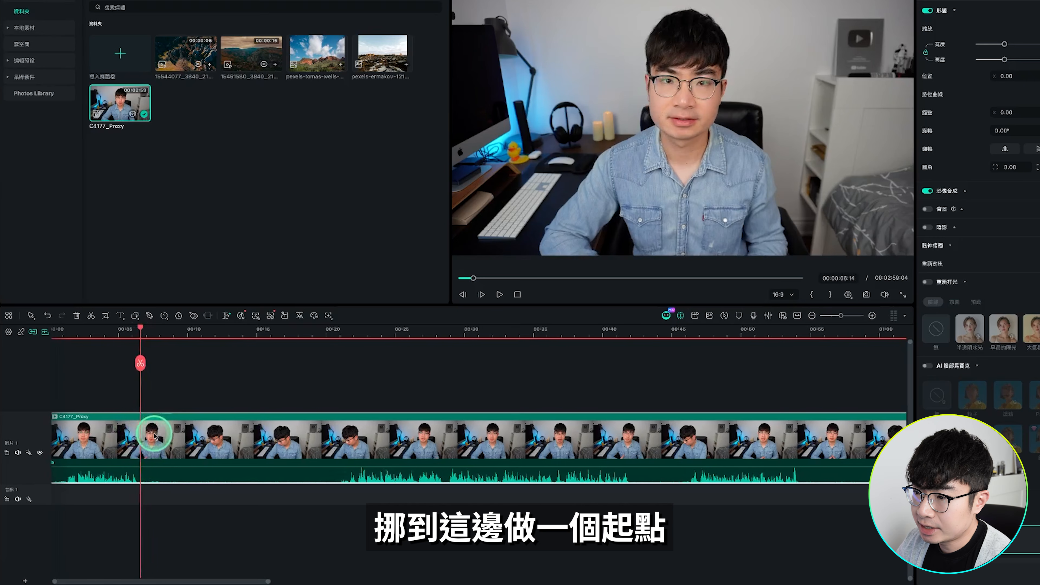
pyautogui.click(92, 317)
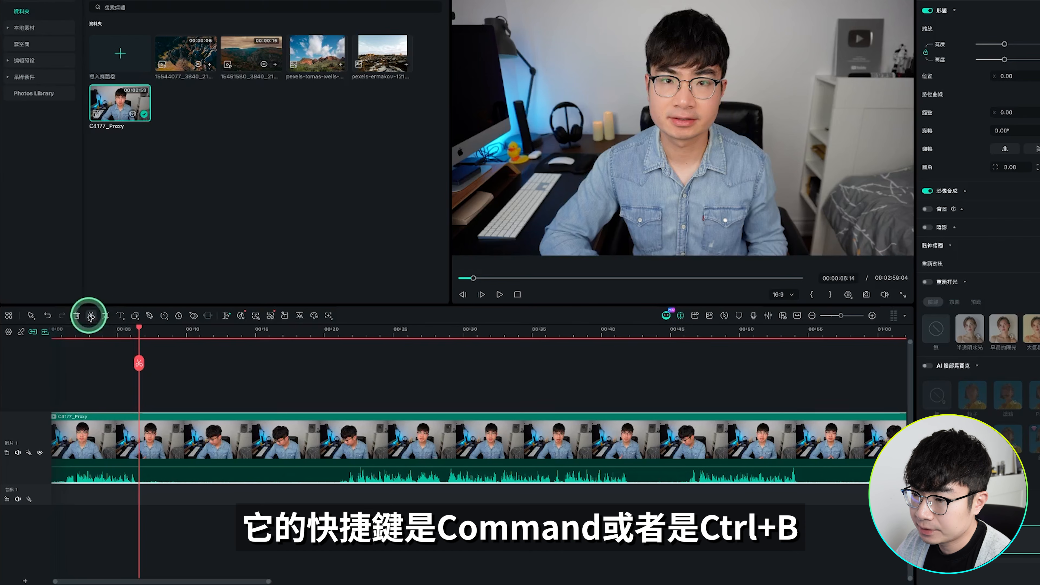
pyautogui.click(91, 316)
pyautogui.click(140, 424)
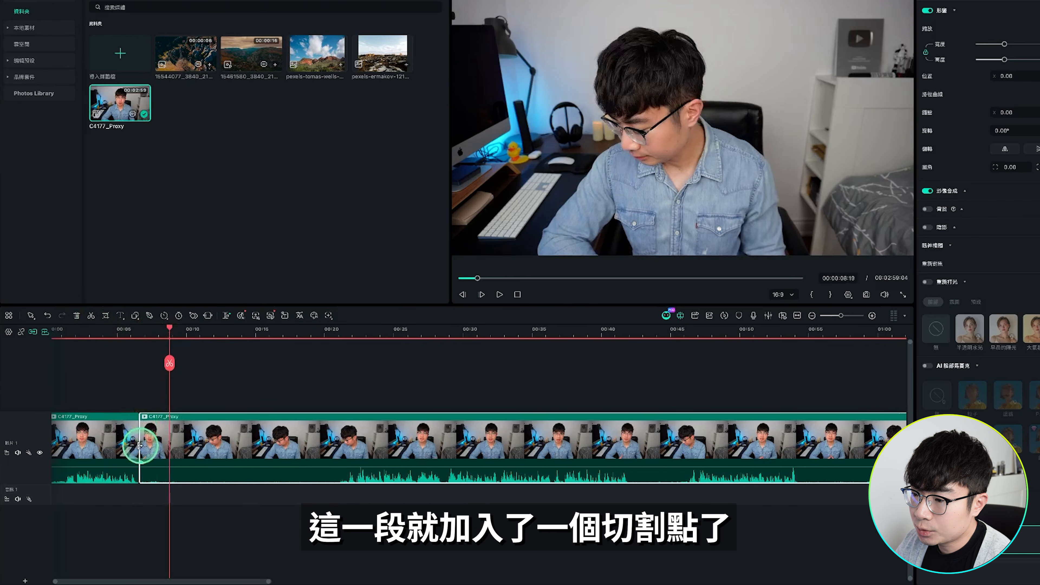
# Split the footage again at 00:00:21:15 and delete the silent segment between the two cuts
pyautogui.moveTo(170, 362); pyautogui.dragTo(346, 365)
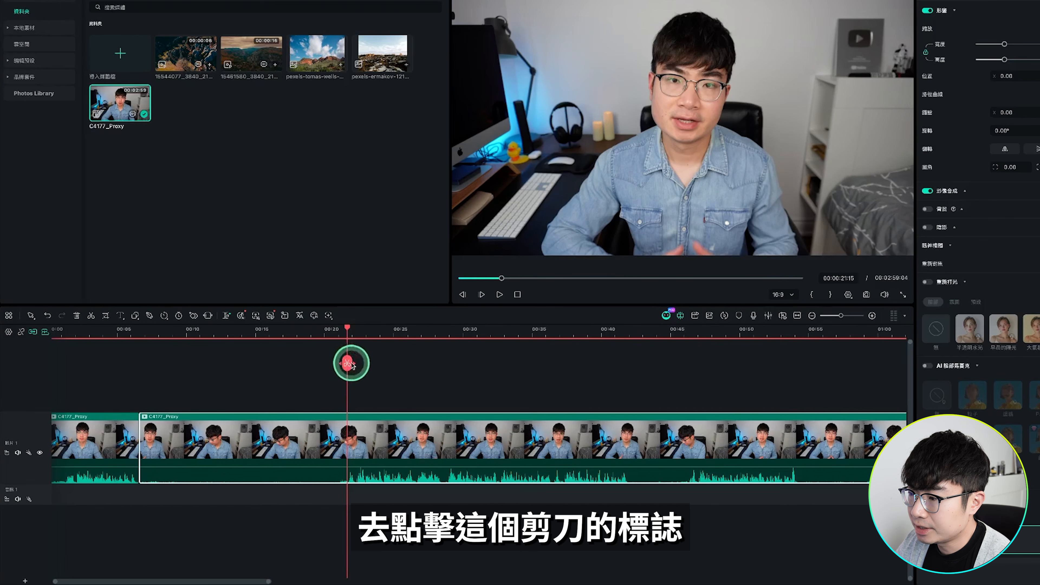
pyautogui.click(348, 364)
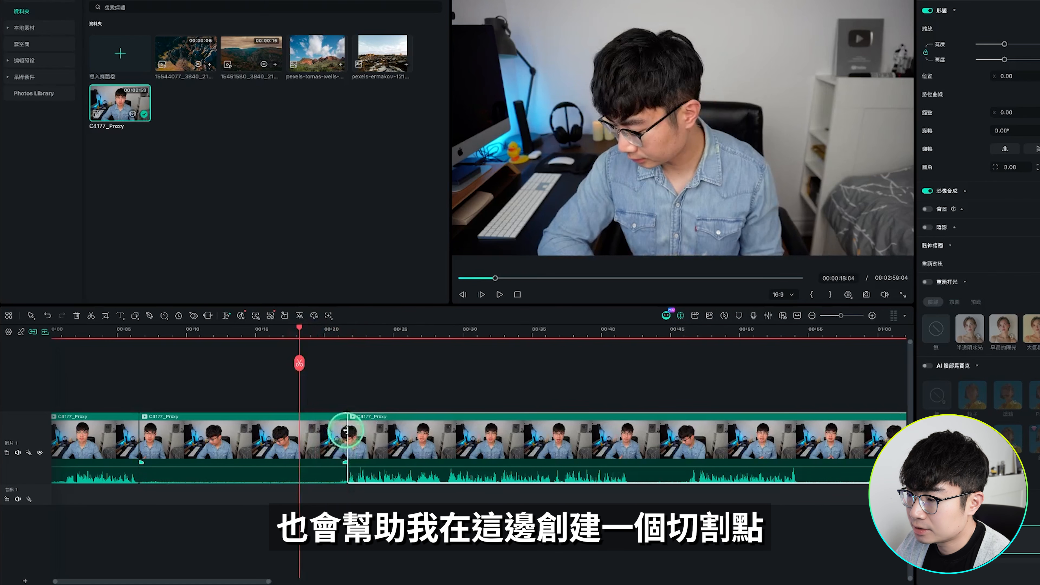
pyautogui.click(321, 436)
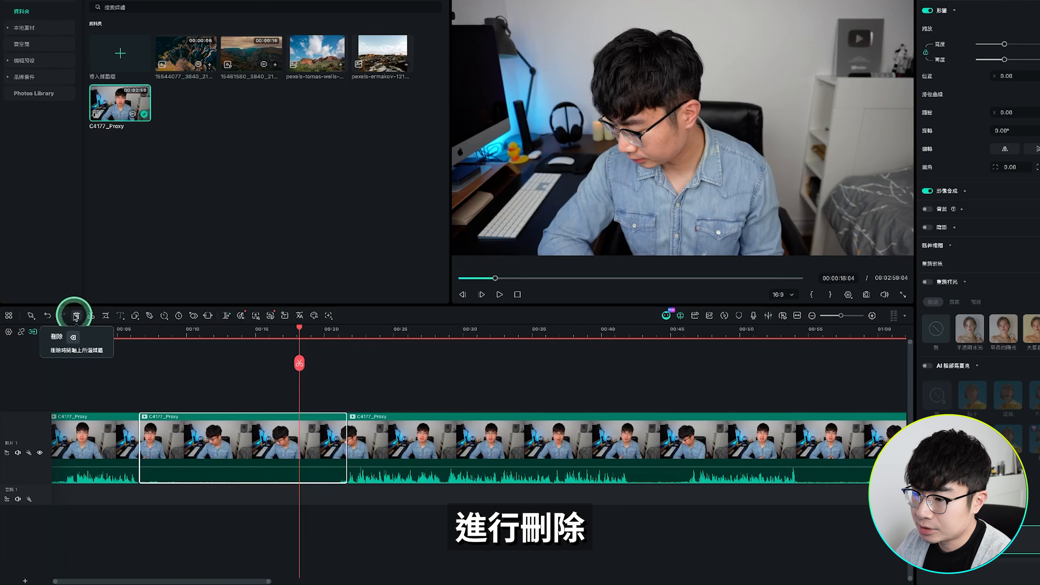
pyautogui.click(75, 316)
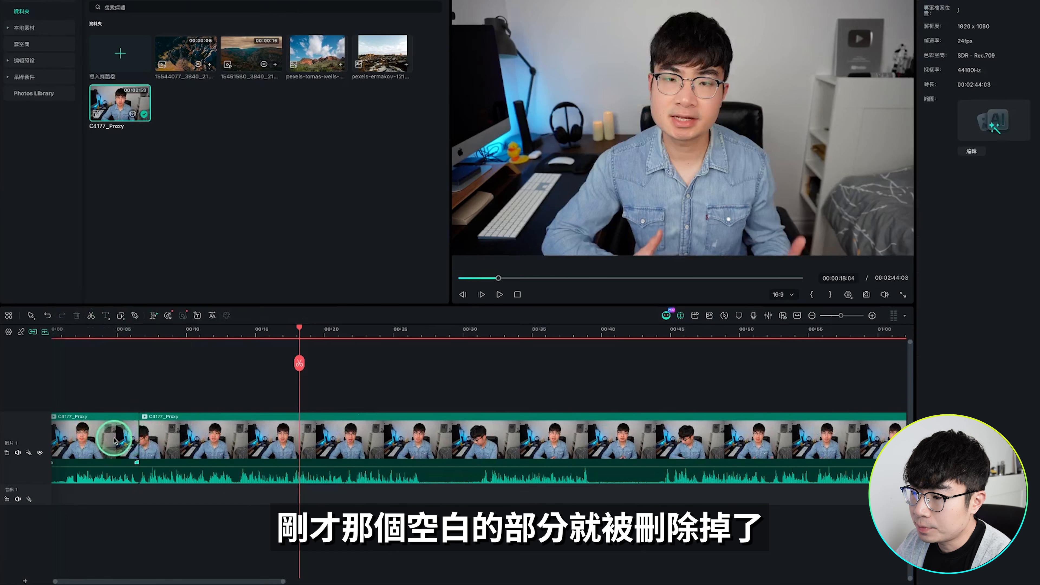
# Split the footage at 00:00:26:21 and 00:00:31:05, and delete the silent segment between these cuts
pyautogui.click(419, 411)
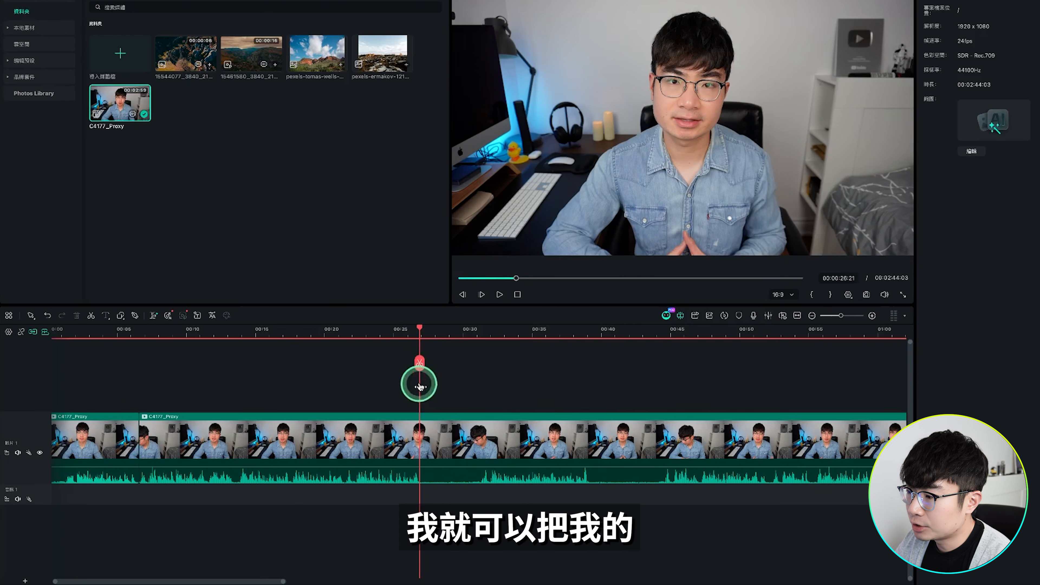
pyautogui.click(421, 364)
pyautogui.moveTo(481, 326); pyautogui.dragTo(552, 330)
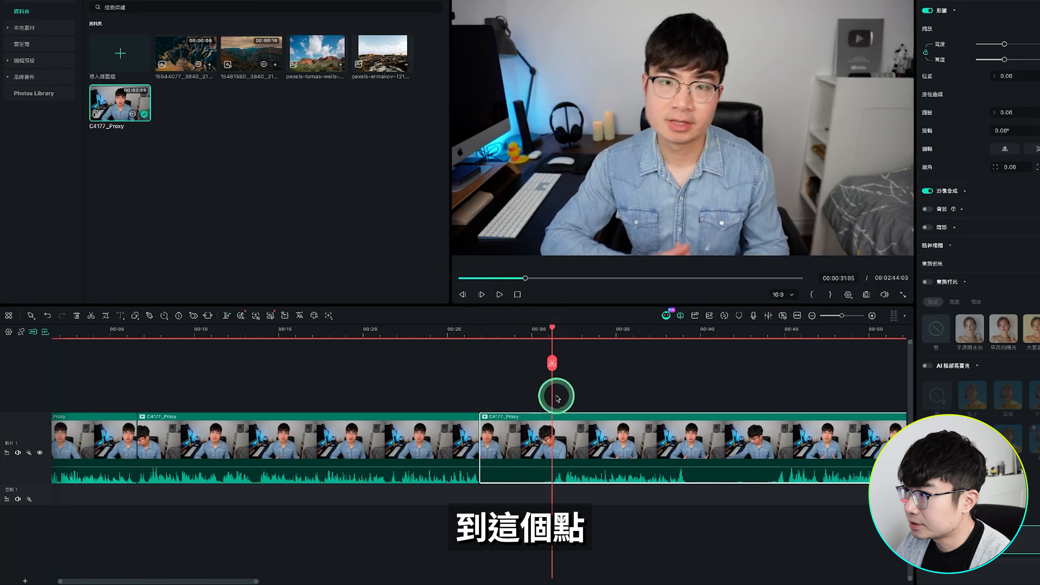
pyautogui.click(552, 362)
pyautogui.click(528, 437)
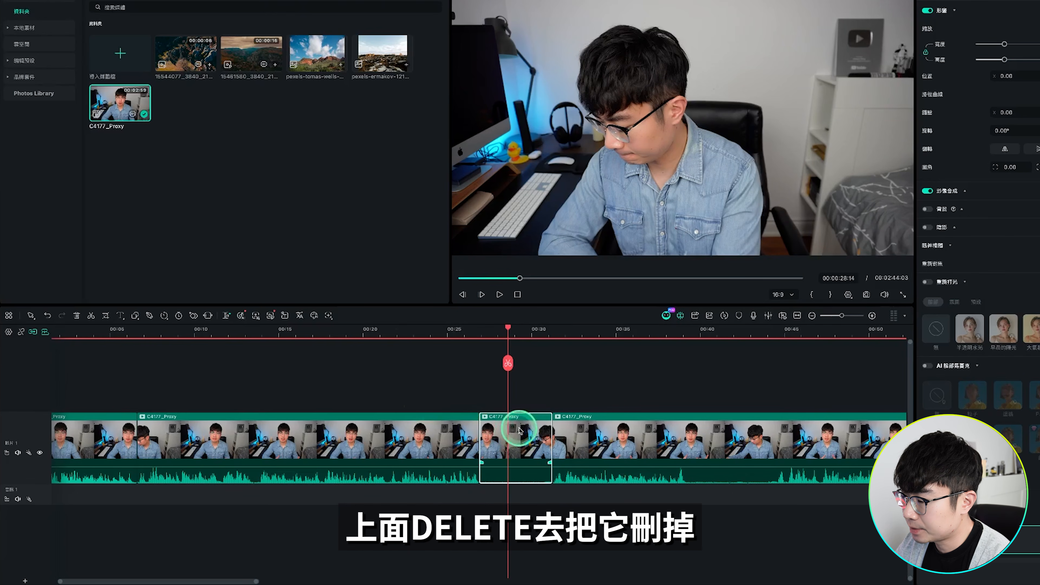
pyautogui.press('Delete')
# Trim the end of the last clip back to 00:02:35:22 and the start of the first clip to 00:00:01:07
pyautogui.hscroll(2, 491, 426)
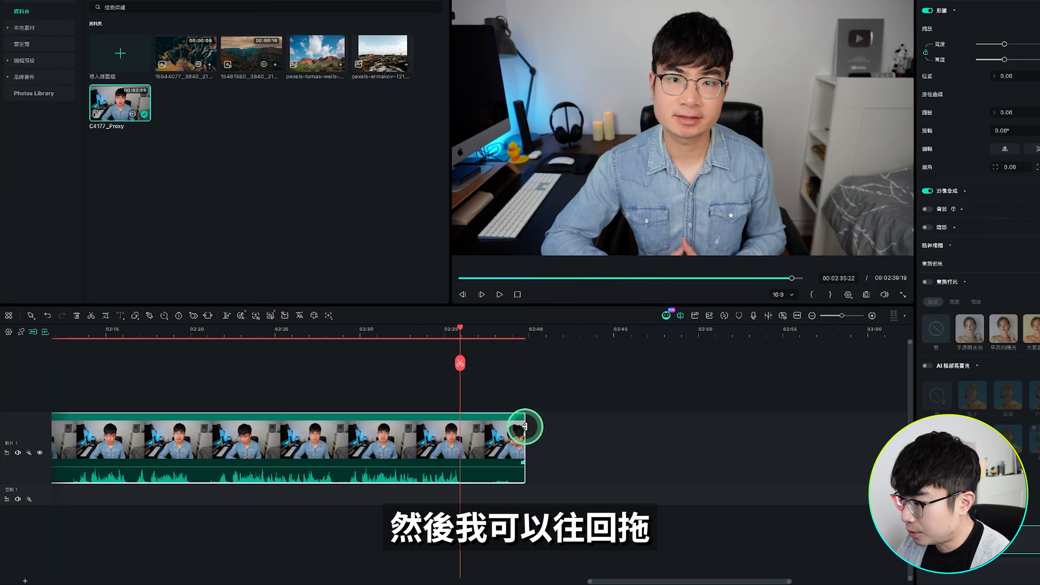
pyautogui.moveTo(520, 427); pyautogui.dragTo(465, 430)
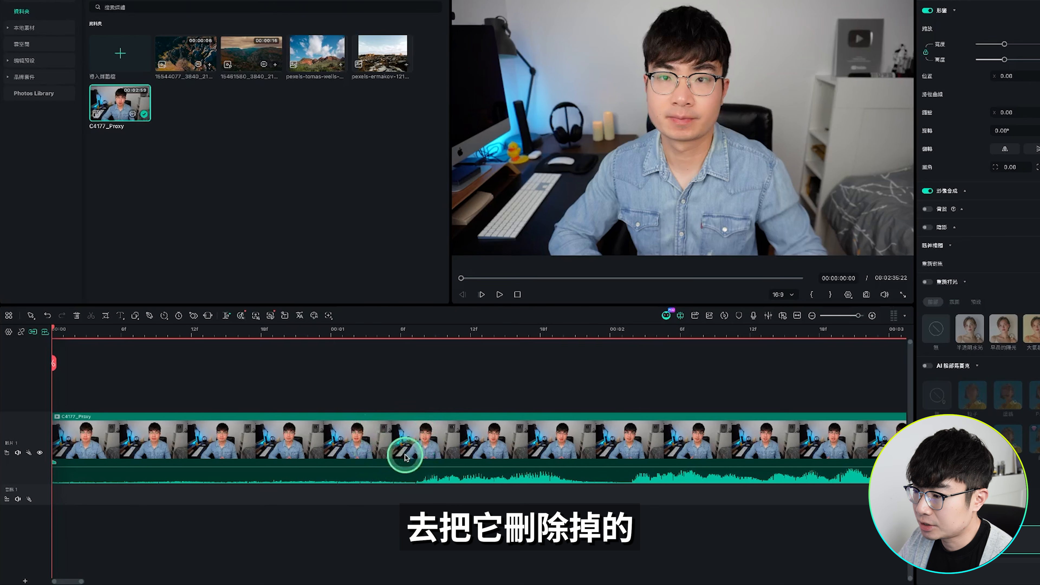
pyautogui.moveTo(56, 327); pyautogui.dragTo(412, 328)
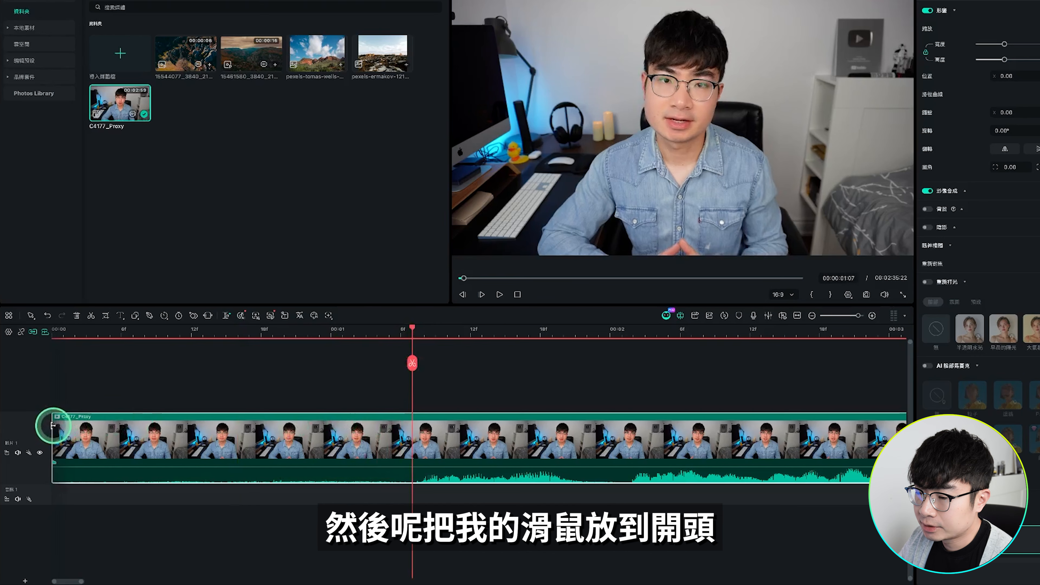
pyautogui.moveTo(53, 425); pyautogui.dragTo(411, 429)
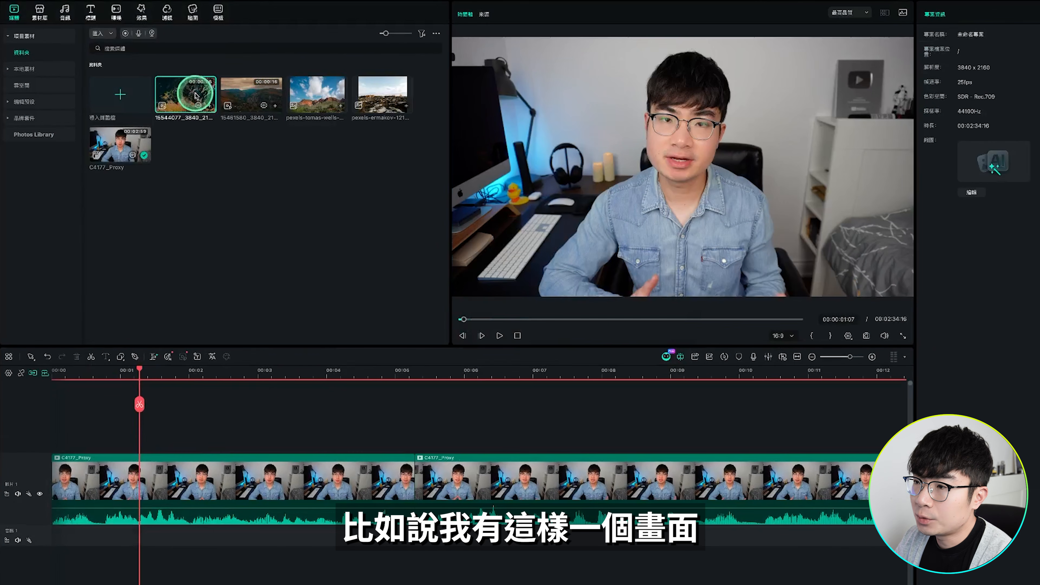
# Place the rocky landscape video above the main footage at 00:00:01:07 and shorten its end to about 2.4 seconds long
pyautogui.moveTo(186, 94); pyautogui.dragTo(193, 373)
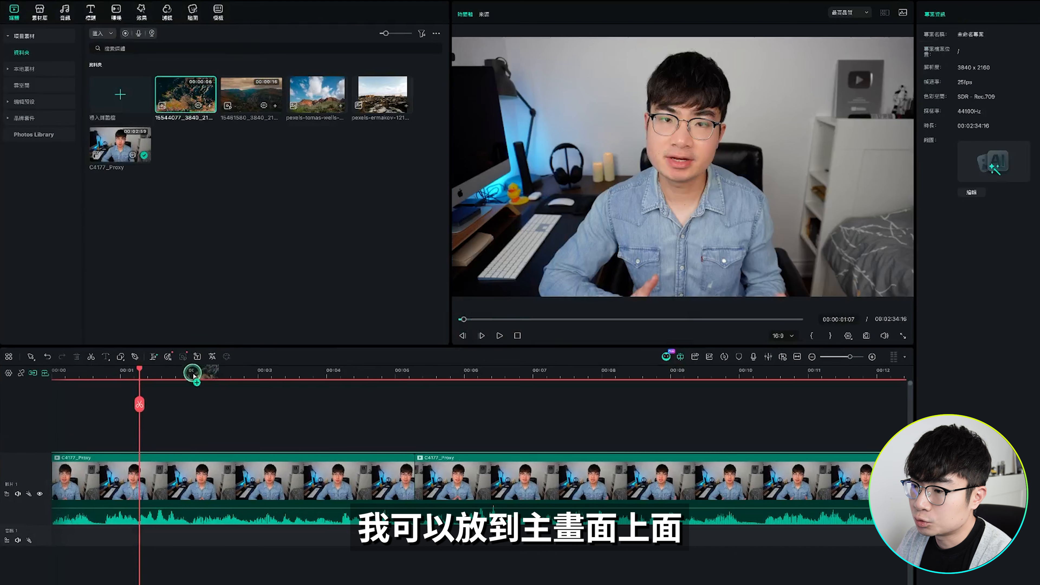
pyautogui.moveTo(150, 426); pyautogui.dragTo(142, 436)
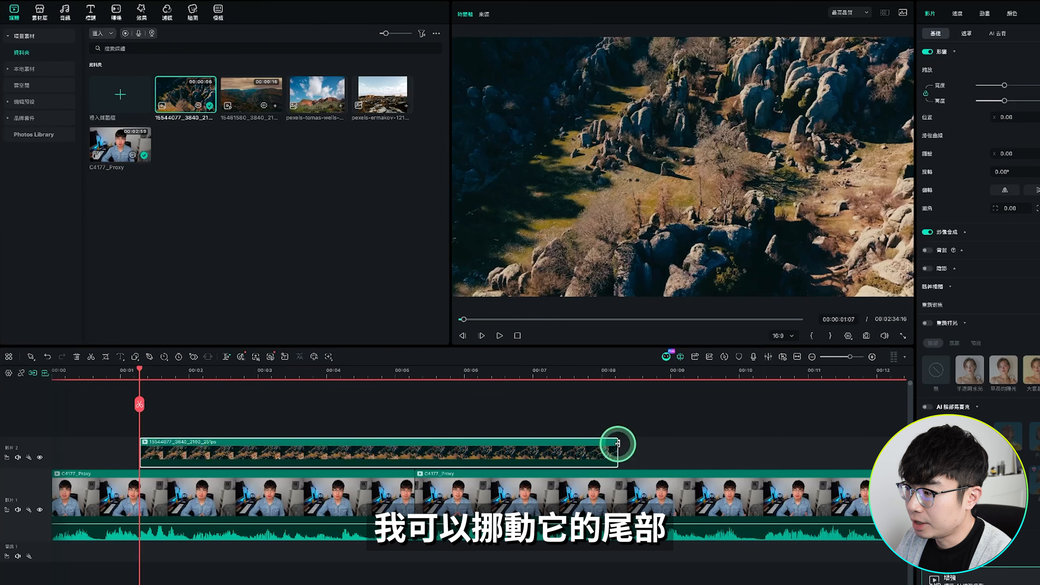
pyautogui.moveTo(617, 444); pyautogui.dragTo(302, 446)
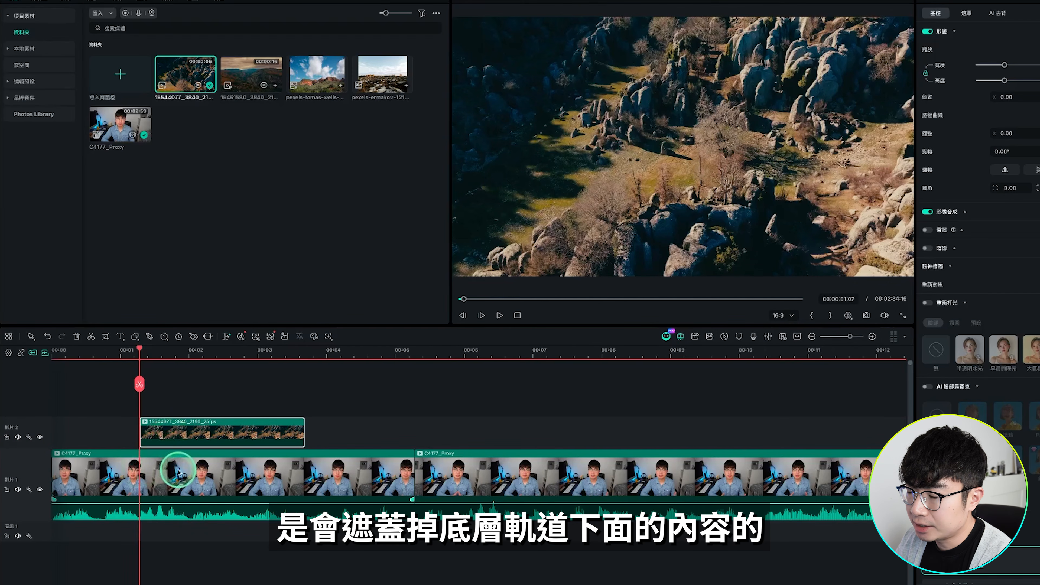
# Try stacking the pexels-tomas-wells image on a new track above the rocky landscape clip
pyautogui.click(128, 352)
pyautogui.moveTo(129, 352); pyautogui.dragTo(156, 352)
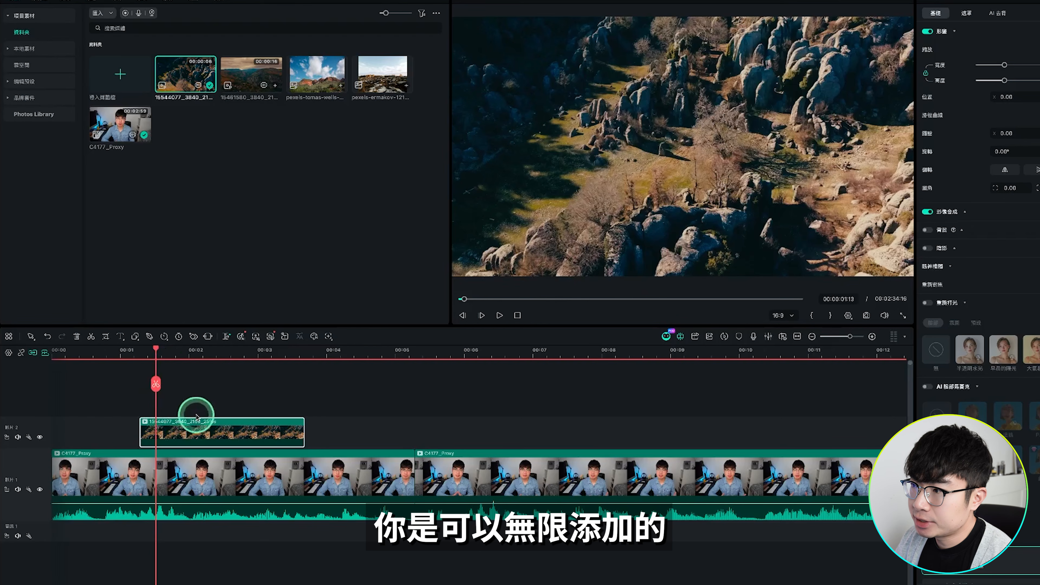
pyautogui.moveTo(313, 76); pyautogui.dragTo(213, 361)
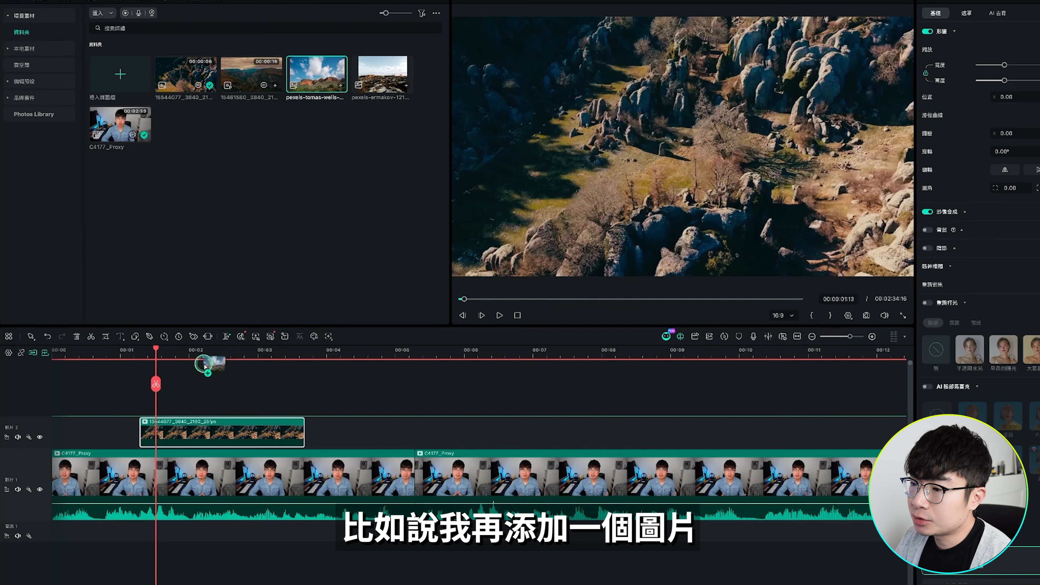
pyautogui.moveTo(164, 414); pyautogui.dragTo(164, 410)
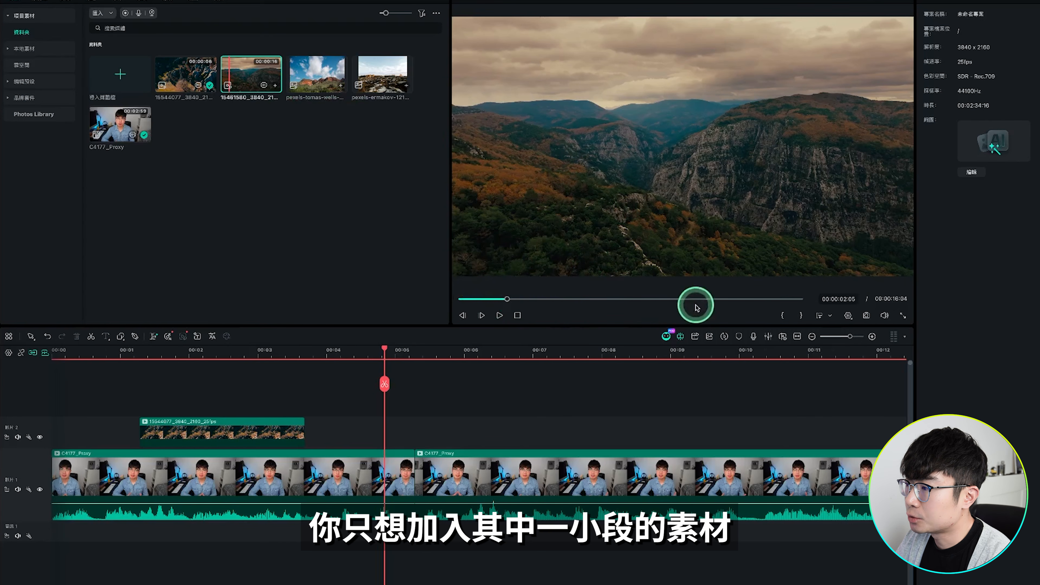
# Mark the mountain gorge video from 00:00:04:23 to about 13 seconds and place that section on the second video track at 00:00:04:21
pyautogui.moveTo(507, 298); pyautogui.dragTo(565, 294)
pyautogui.click(782, 315)
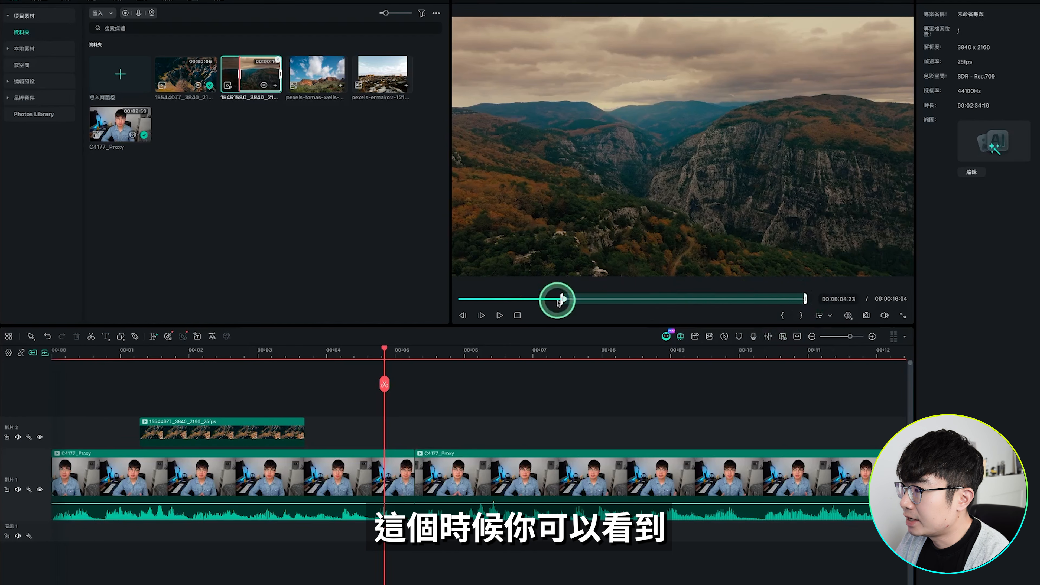
pyautogui.click(809, 300)
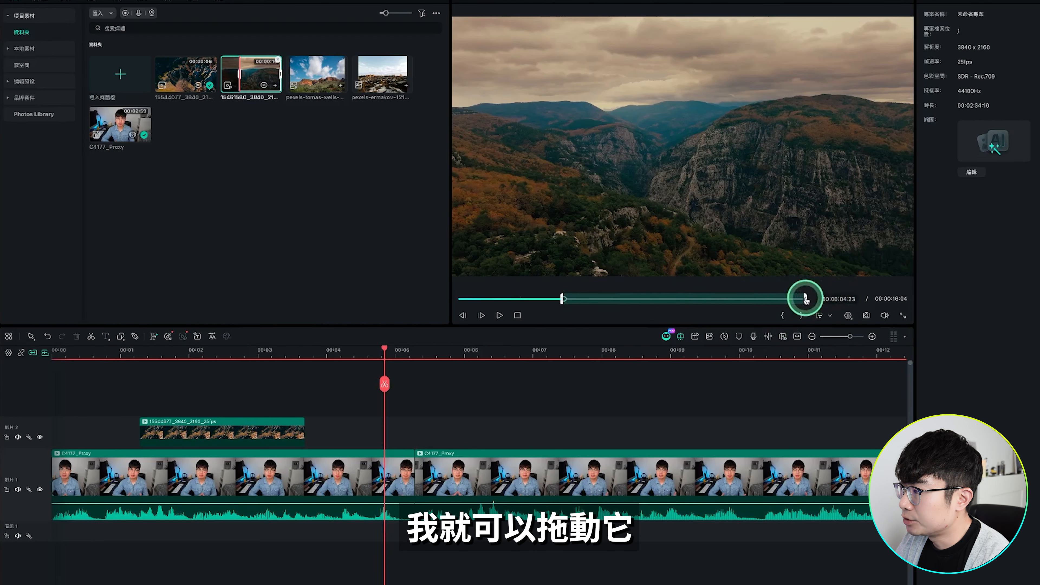
pyautogui.moveTo(794, 299); pyautogui.dragTo(742, 299)
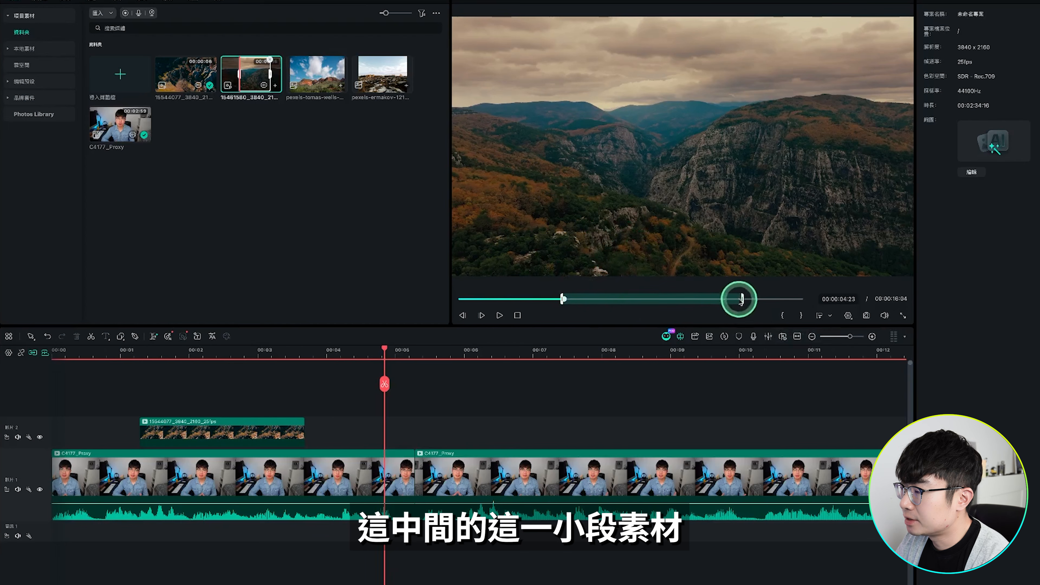
pyautogui.moveTo(671, 233); pyautogui.dragTo(441, 402)
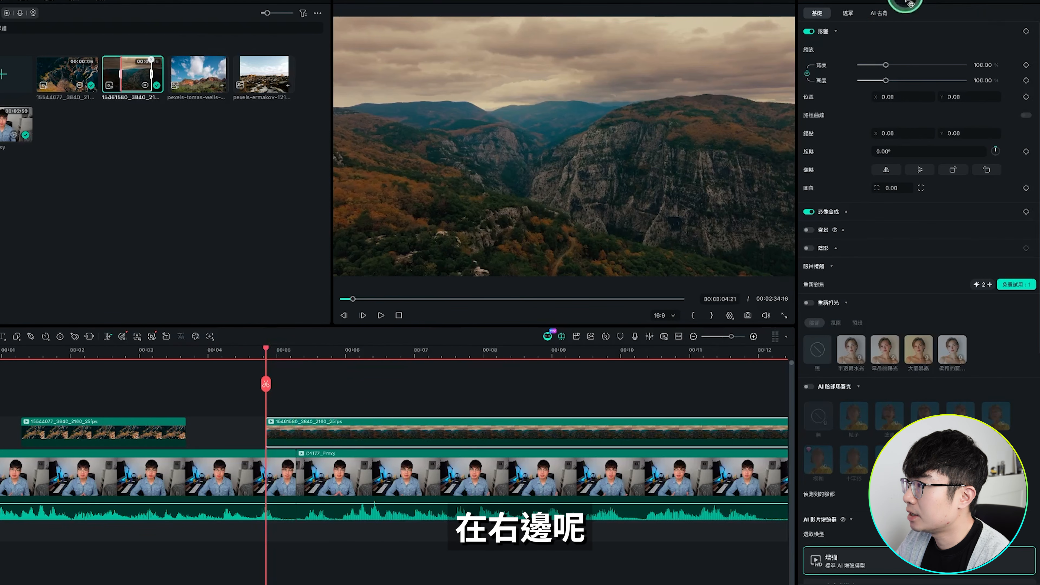
# Scale the mountain gorge clip to 101.31% and apply the first motion preset after the no-animation option as its entrance animation
pyautogui.moveTo(886, 65)
pyautogui.mouseDown()
pyautogui.moveTo(904, 64)
pyautogui.moveTo(885, 65)
pyautogui.mouseUp()
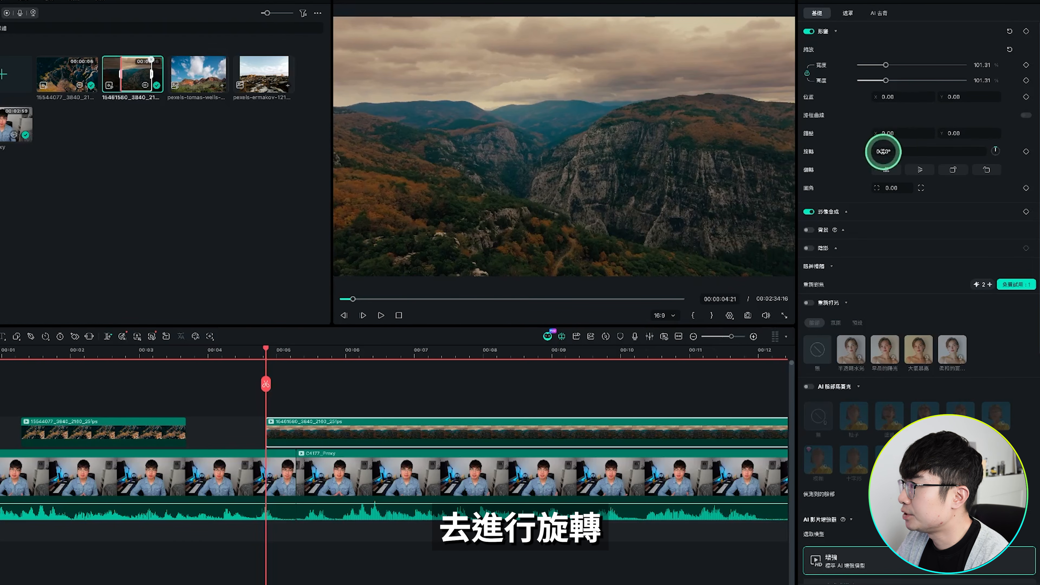
pyautogui.moveTo(883, 153); pyautogui.dragTo(879, 152)
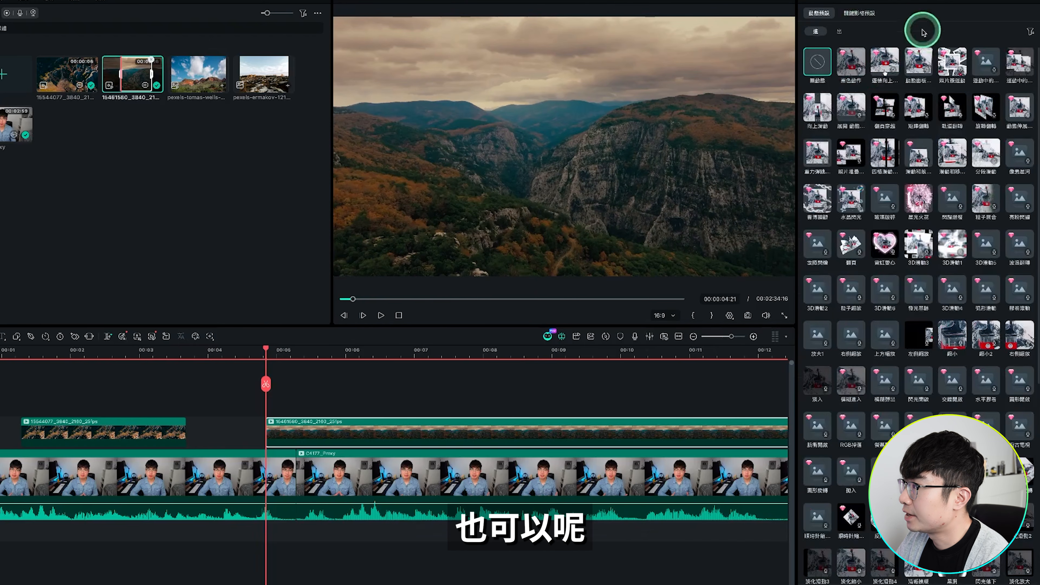
pyautogui.click(853, 61)
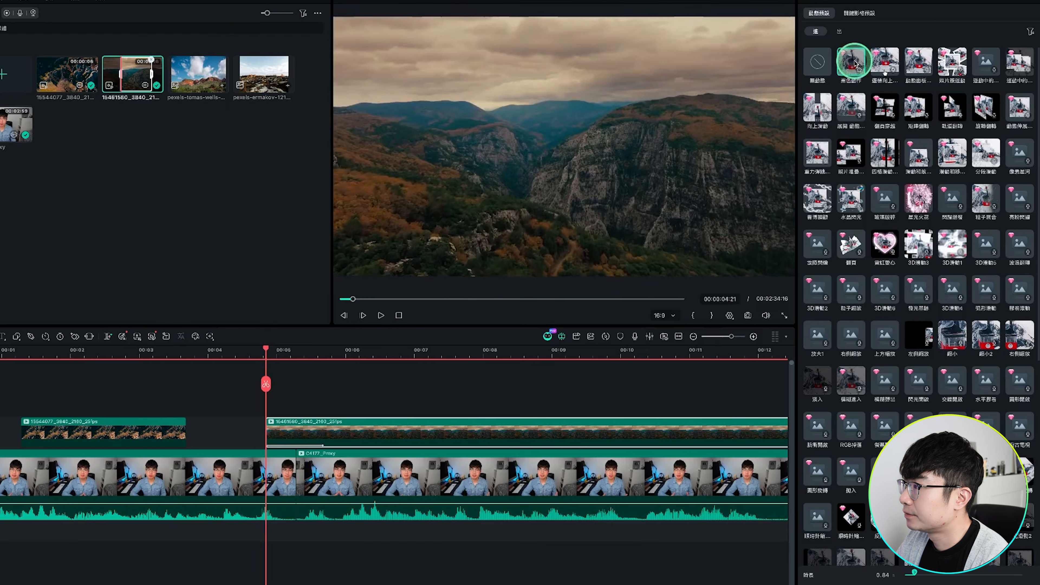
pyautogui.click(196, 176)
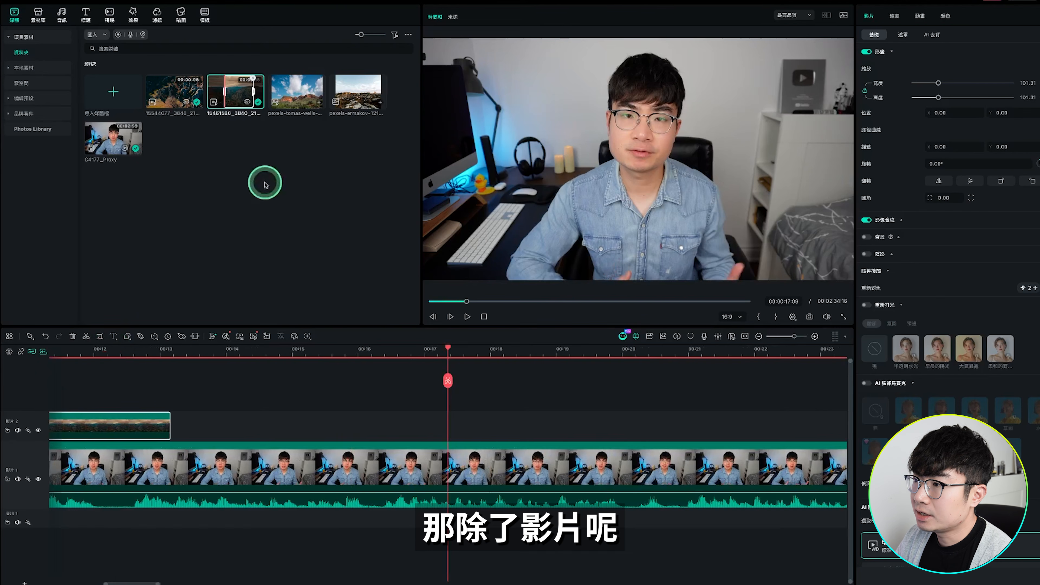
# Place the pexels-tomas-wells image on the second video track at 00:00:17:09
pyautogui.moveTo(295, 96); pyautogui.dragTo(521, 424)
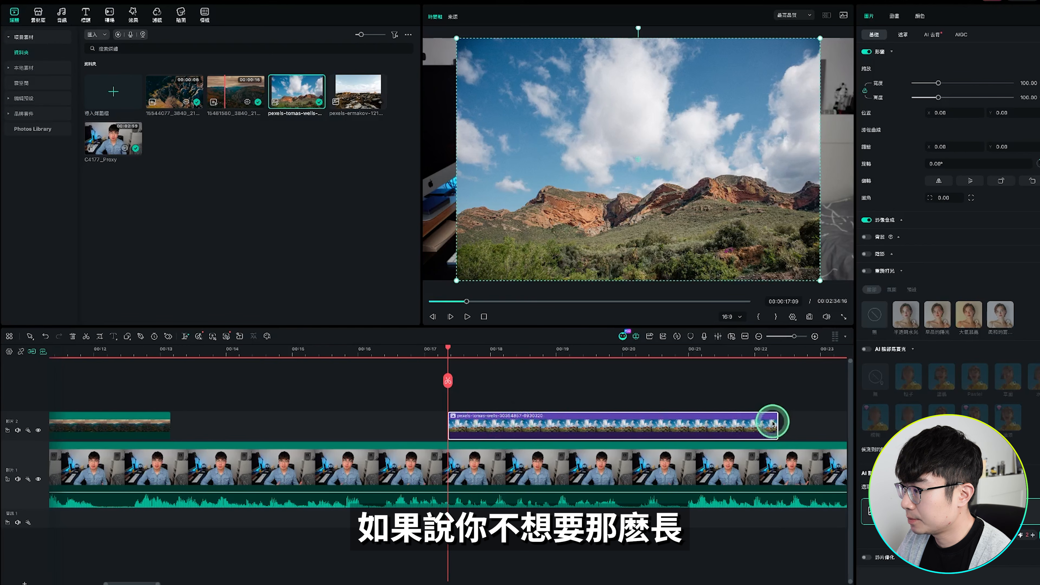
# Shorten the pexels-tomas-wells image on the timeline to 2 seconds, ending at 00:00:19:09, and scale it to 31.44%
pyautogui.moveTo(775, 422); pyautogui.dragTo(579, 424)
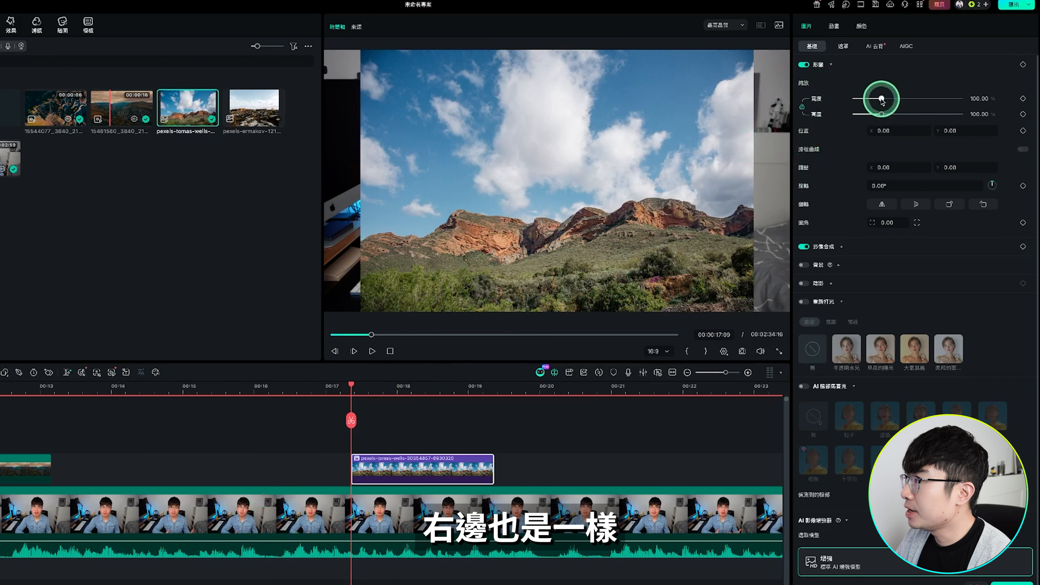
pyautogui.moveTo(938, 82); pyautogui.dragTo(864, 105)
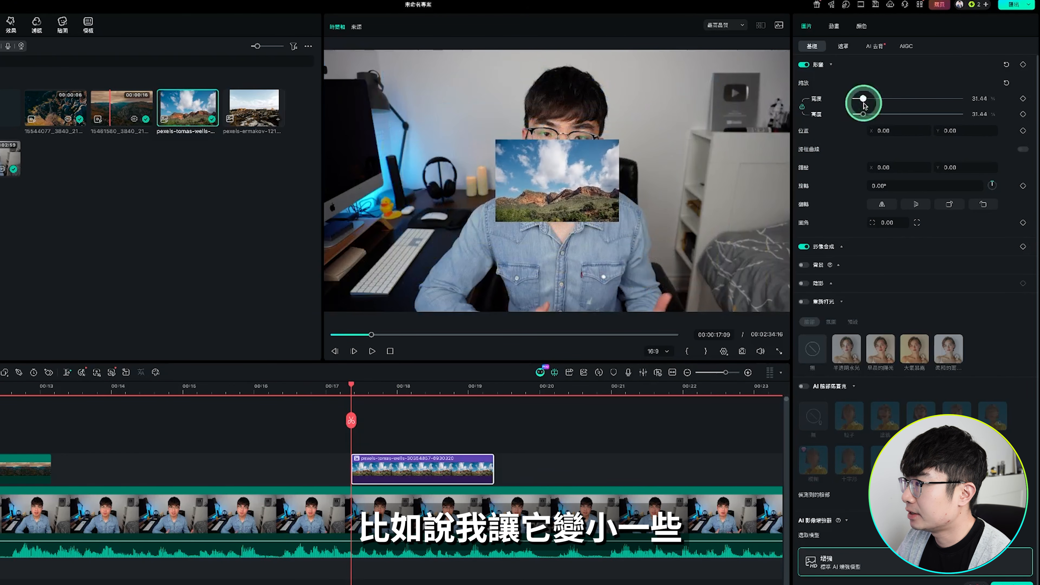
# Move the image beside the speaker to about X 1177.76, Y 22.72 and apply the 水晶閃光 entrance animation
pyautogui.click(566, 186)
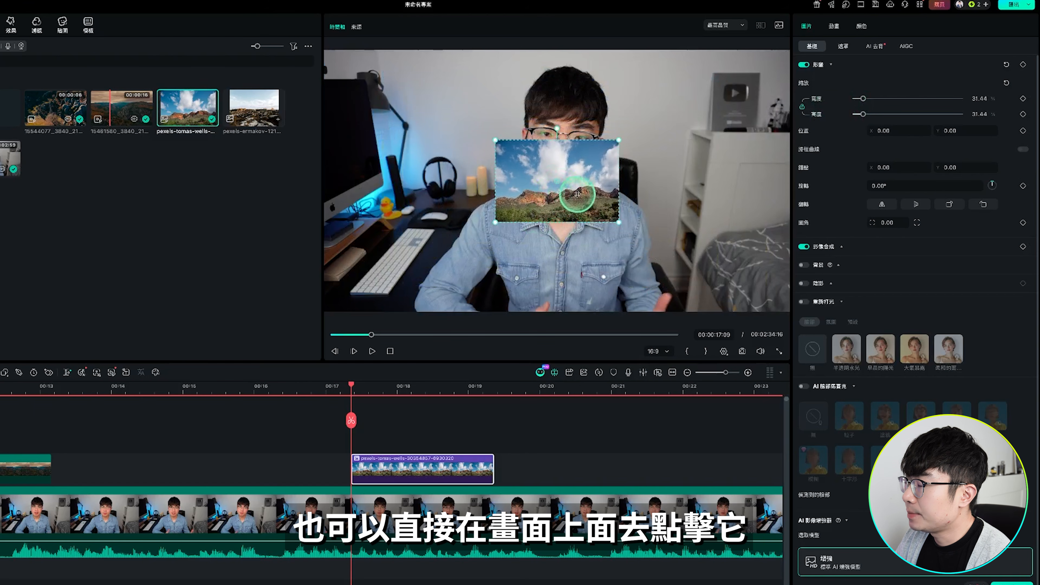
pyautogui.moveTo(572, 200); pyautogui.dragTo(716, 198)
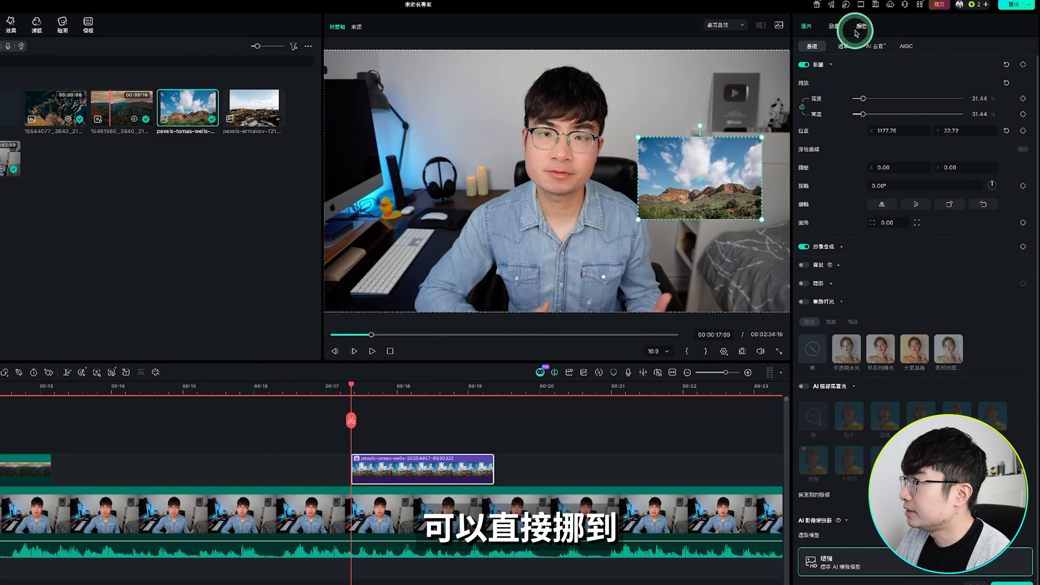
pyautogui.click(836, 26)
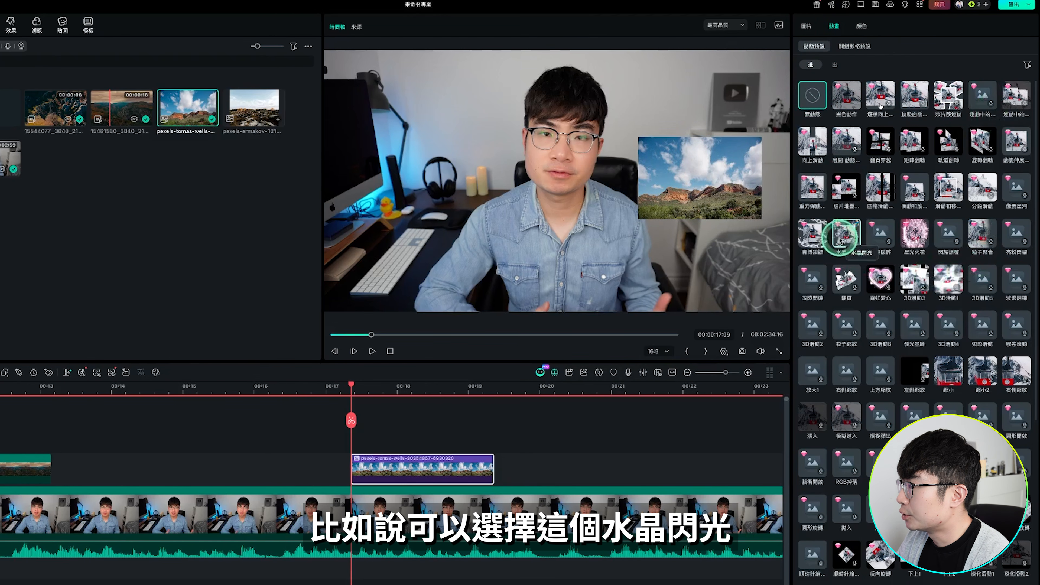
pyautogui.click(846, 235)
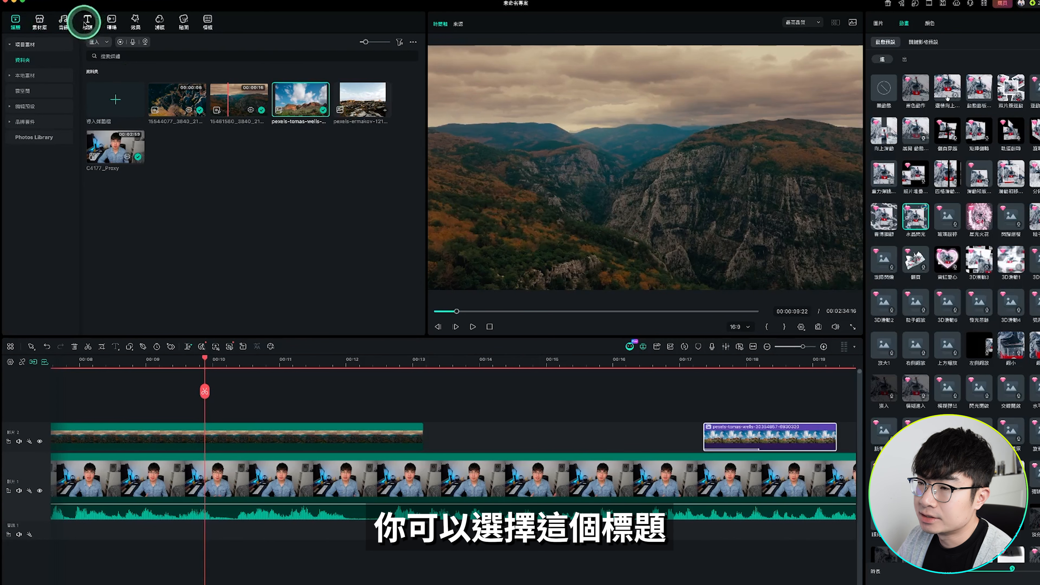
# Add a new text title at 00:00:09:22 and trim its end to match the end of the mountain gorge clip
pyautogui.click(88, 20)
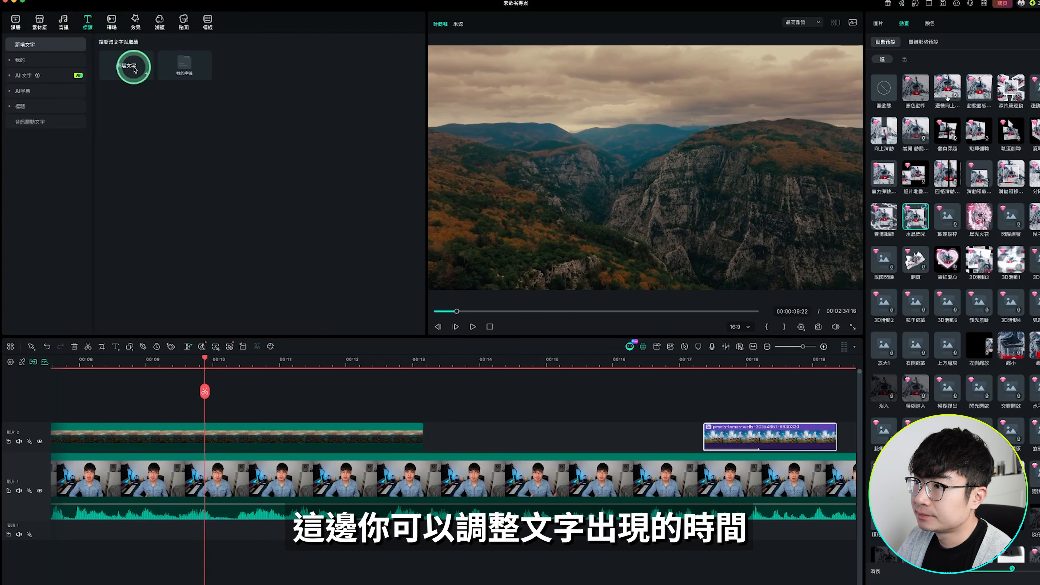
pyautogui.doubleClick(134, 70)
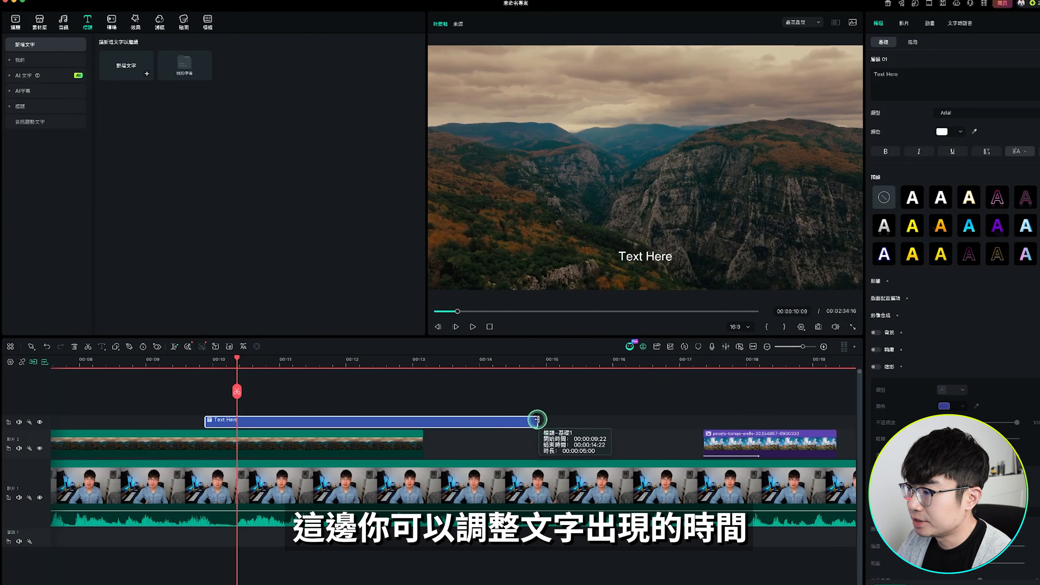
pyautogui.moveTo(536, 419); pyautogui.dragTo(423, 419)
# Change the title text to 在這邊輸入文字 and set its font to Arial Narrow Cursiva at size 40
pyautogui.click(884, 80)
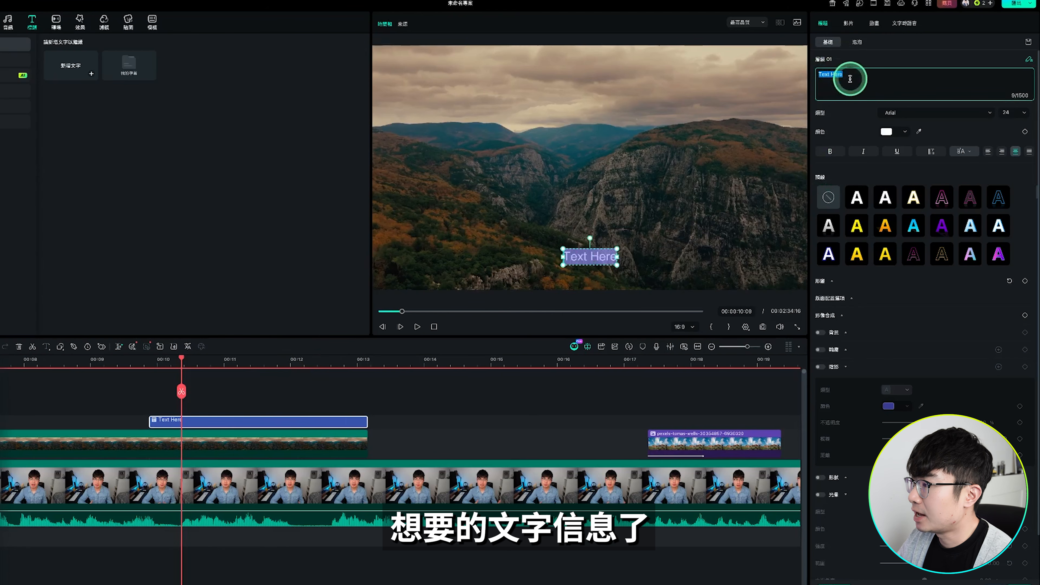
pyautogui.write('在這邊輸入文字')
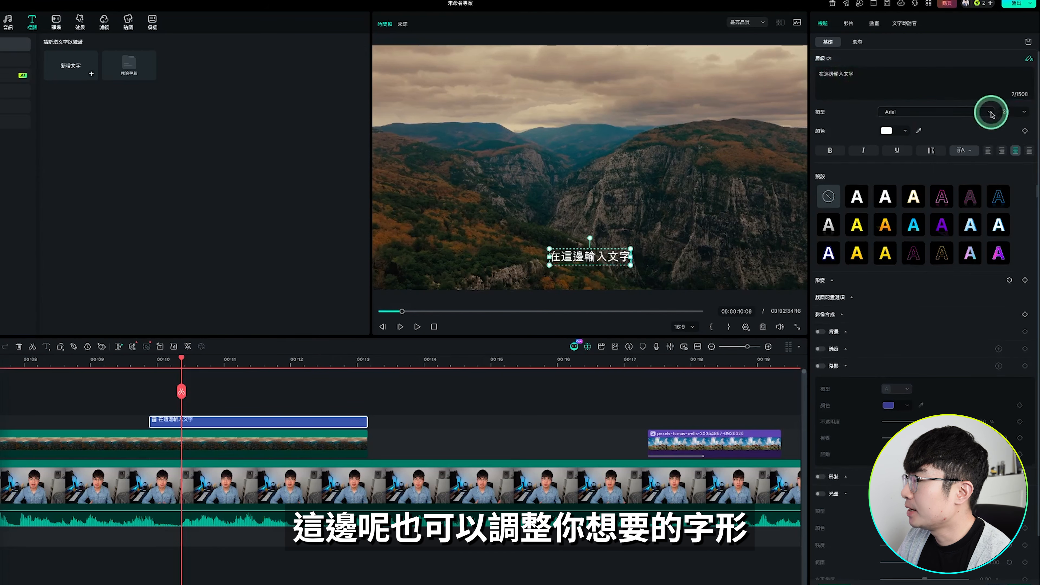
pyautogui.click(991, 110)
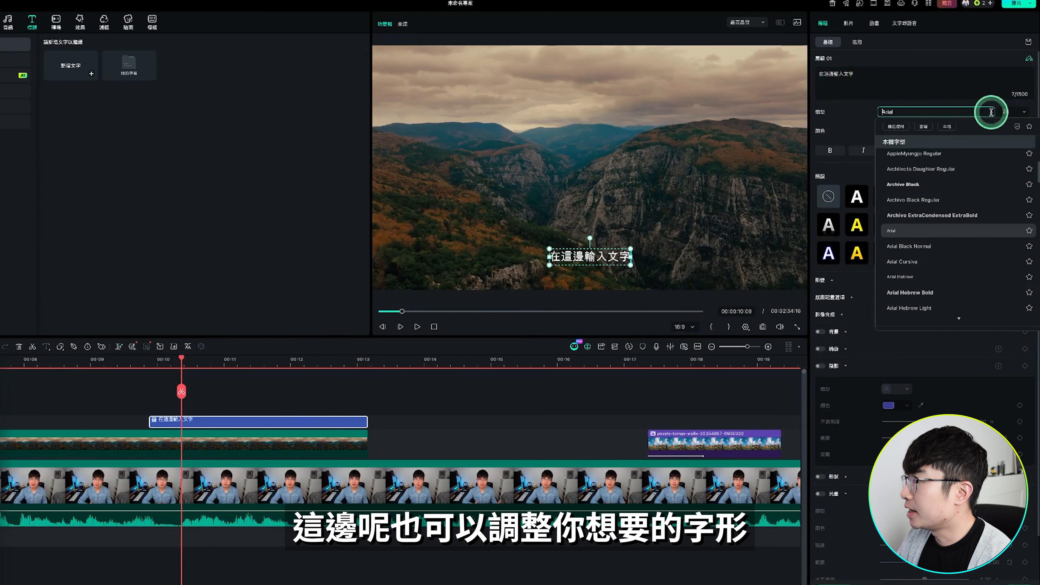
pyautogui.scroll(-3, 944, 177)
pyautogui.click(944, 179)
pyautogui.click(1025, 111)
pyautogui.click(1017, 174)
# Try red as the title's text colour
pyautogui.click(885, 132)
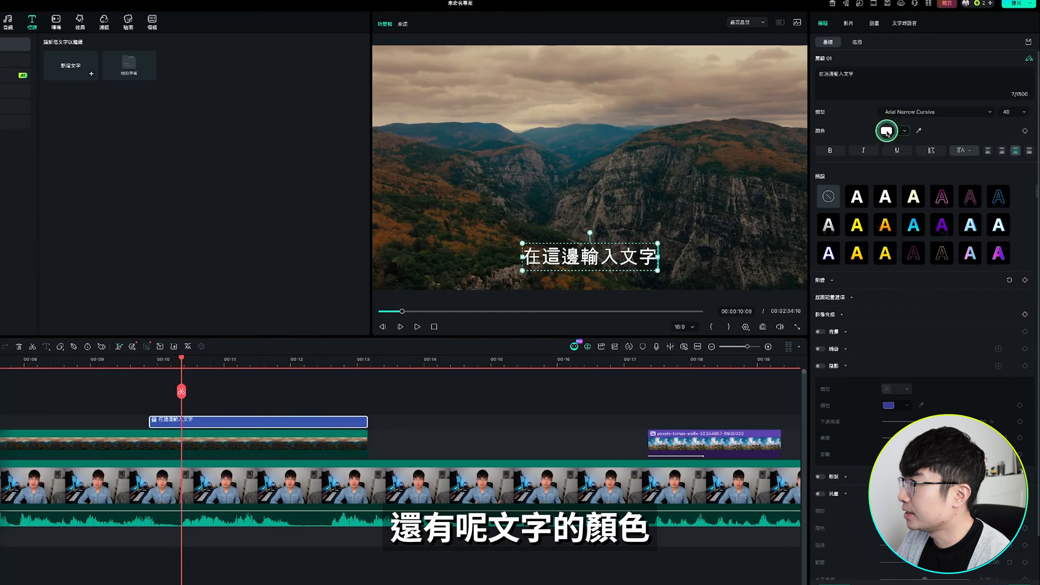
pyautogui.click(942, 159)
pyautogui.click(927, 134)
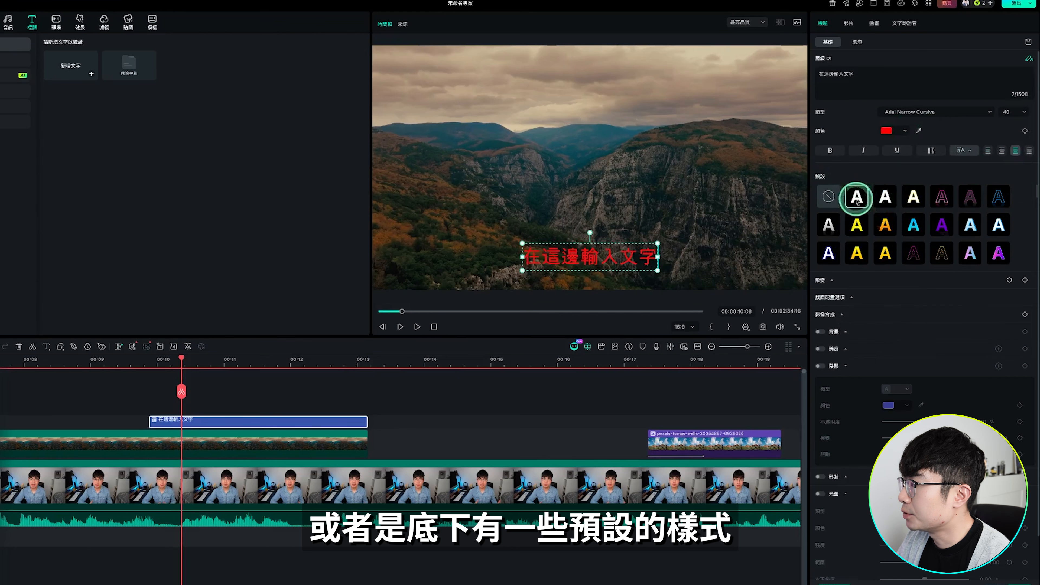
# Apply a preset text style with yellow lettering and a black shadow to the title
pyautogui.click(872, 222)
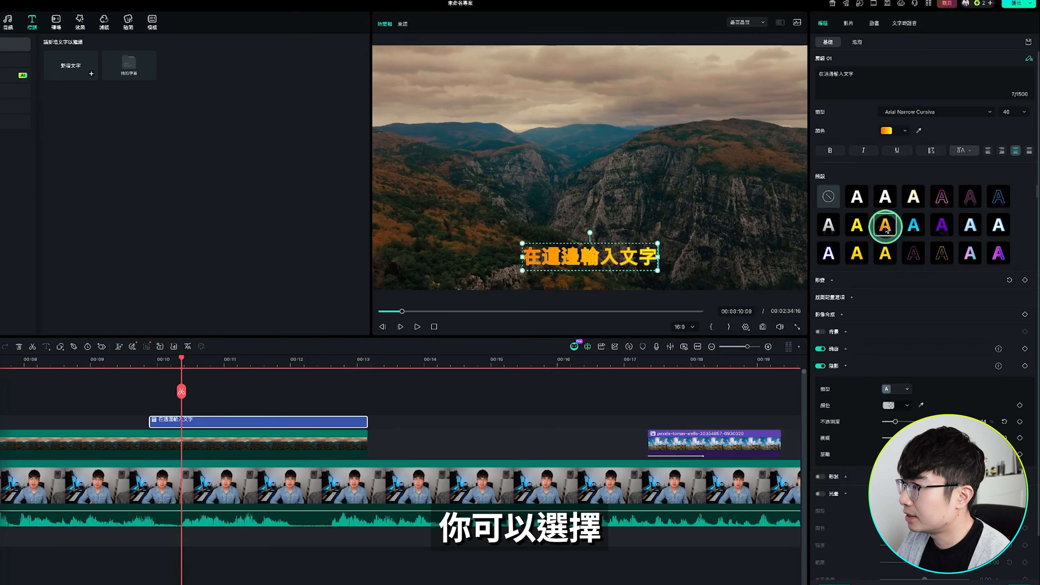
pyautogui.scroll(-2, 879, 336)
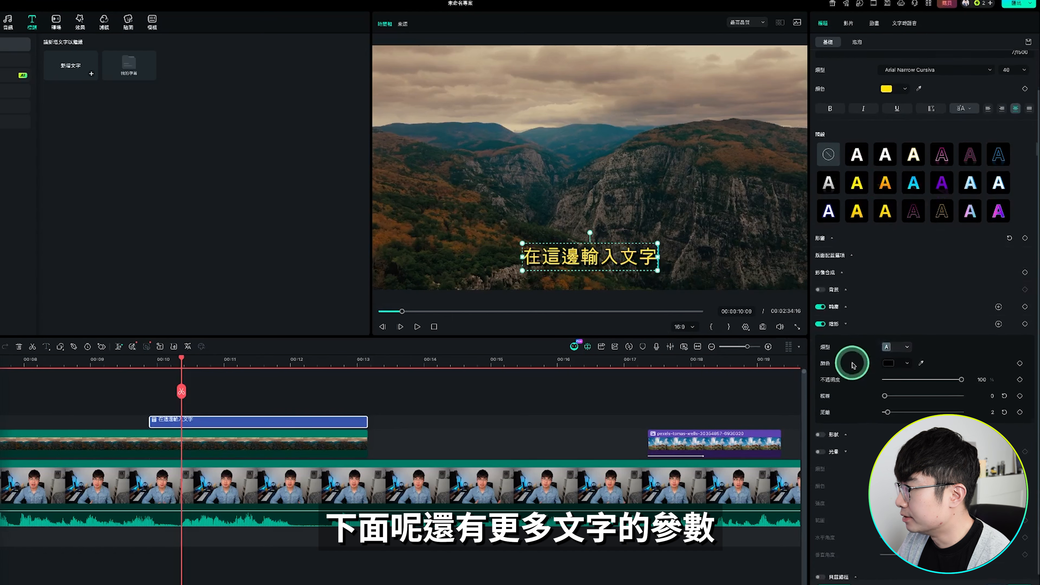
pyautogui.scroll(2, 859, 429)
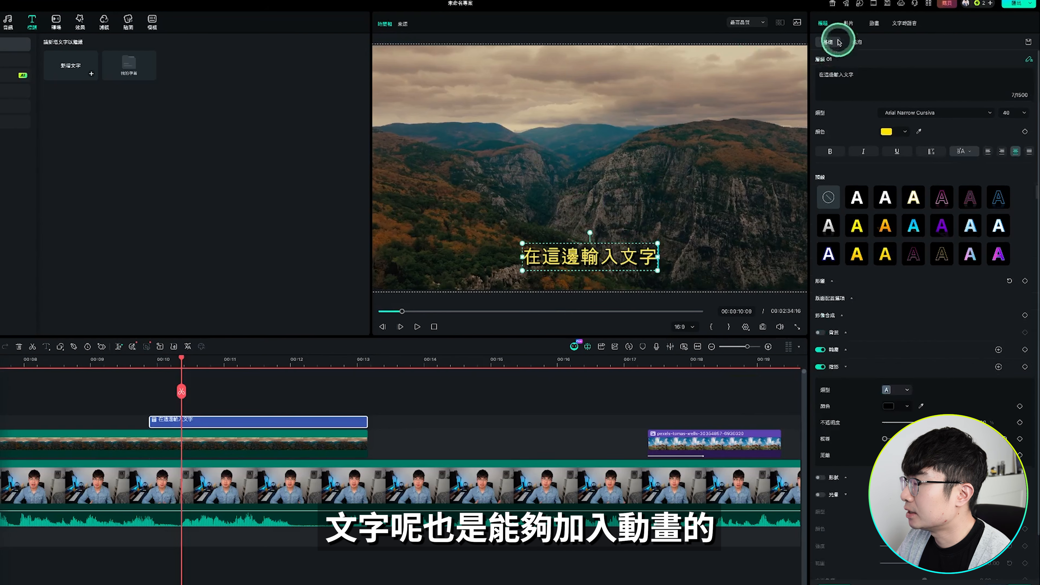
# Apply an entrance text animation preset to the title
pyautogui.click(874, 24)
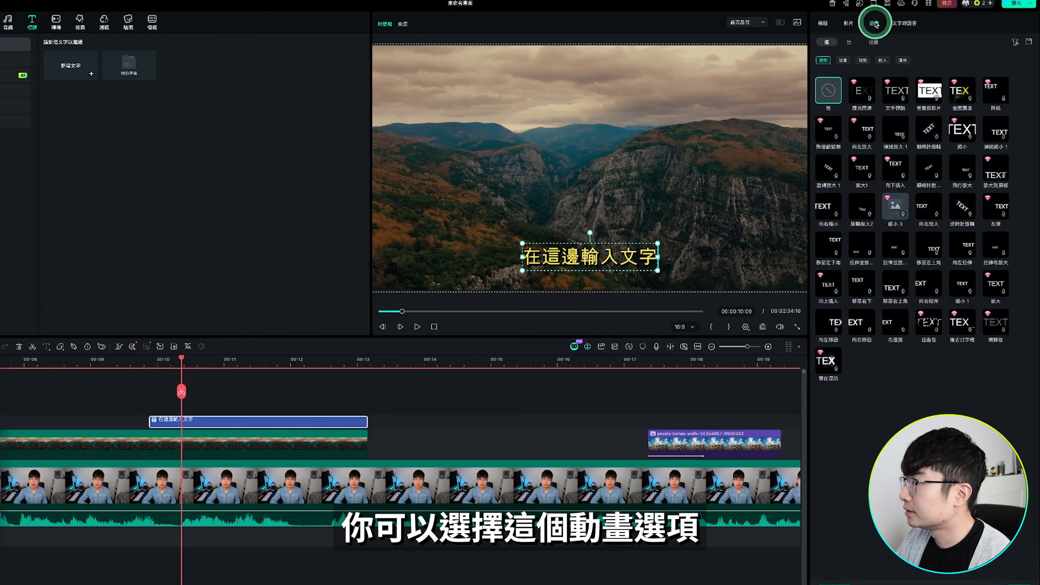
pyautogui.click(902, 92)
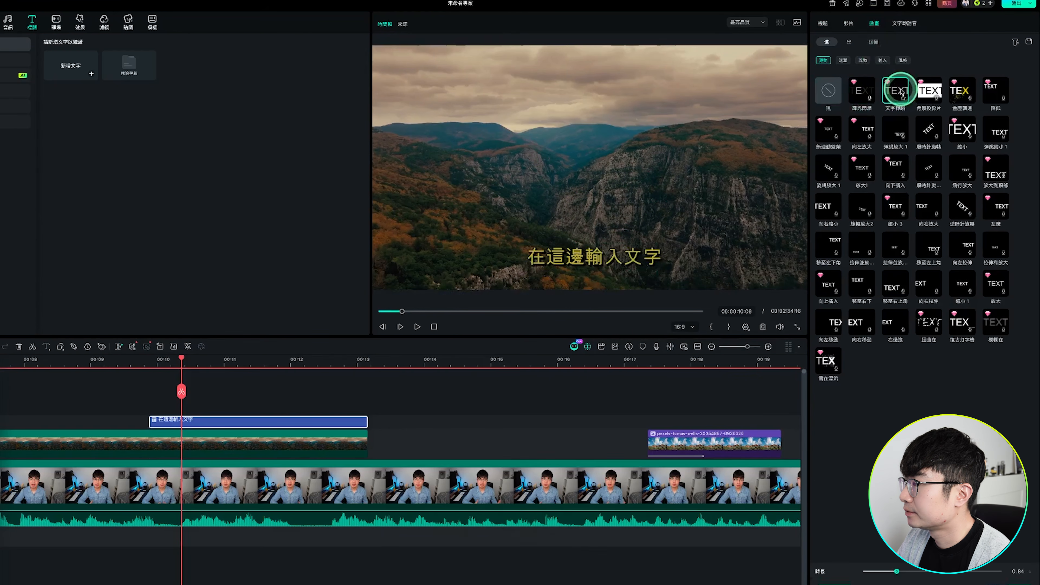
pyautogui.click(829, 166)
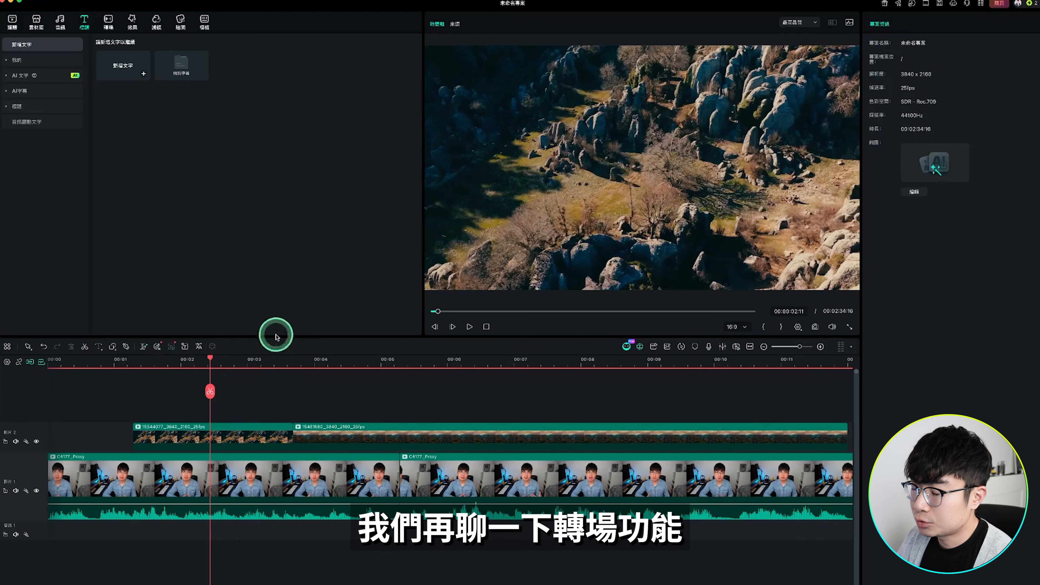
# Place the 溶解 transition between the rocky landscape and mountain gorge clips on the second video track and play it back
pyautogui.moveTo(219, 366); pyautogui.dragTo(277, 374)
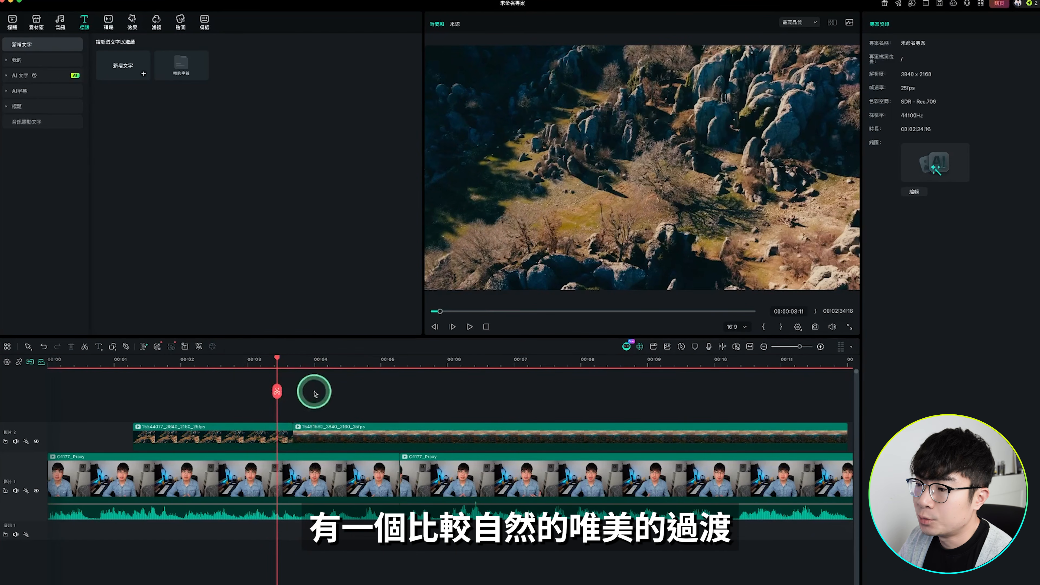
pyautogui.click(109, 21)
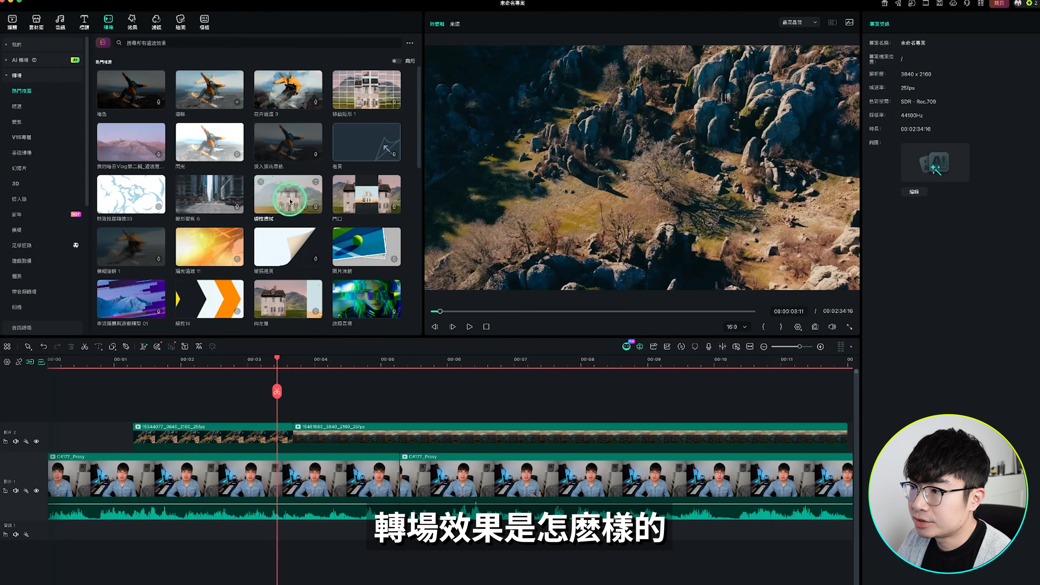
pyautogui.click(205, 91)
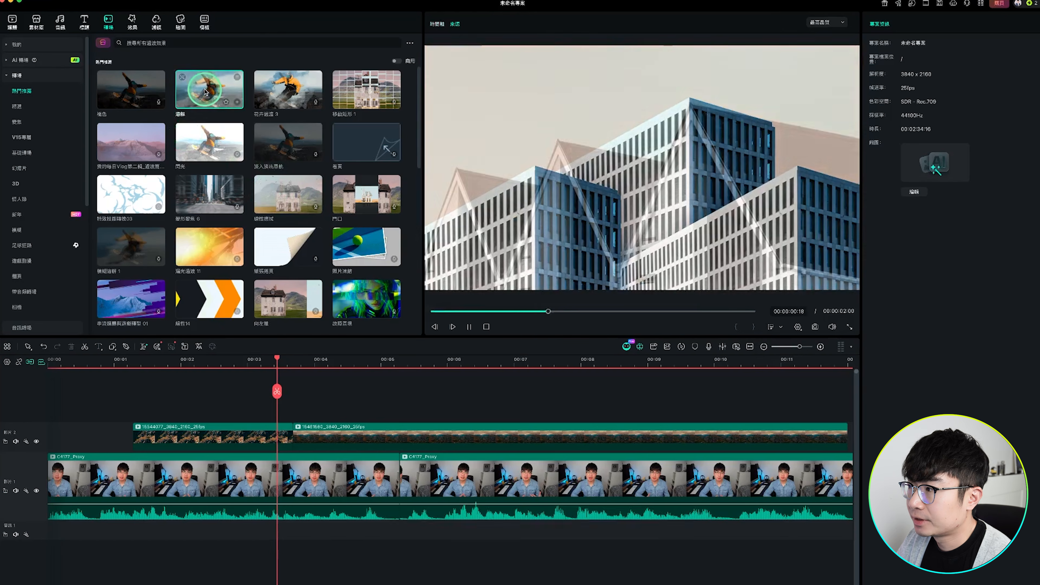
pyautogui.click(535, 158)
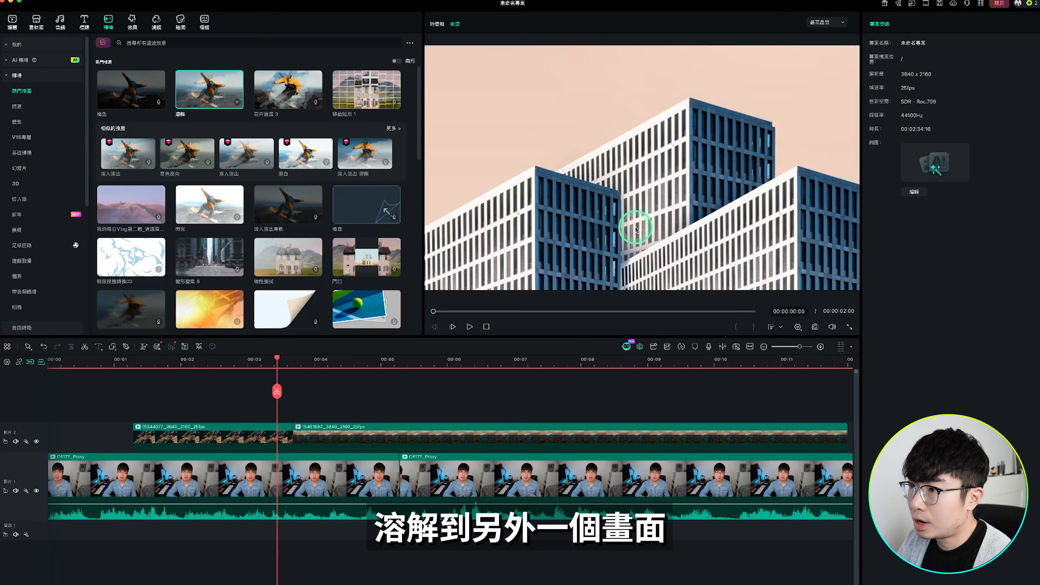
pyautogui.moveTo(223, 96); pyautogui.dragTo(279, 440)
pyautogui.click(278, 362)
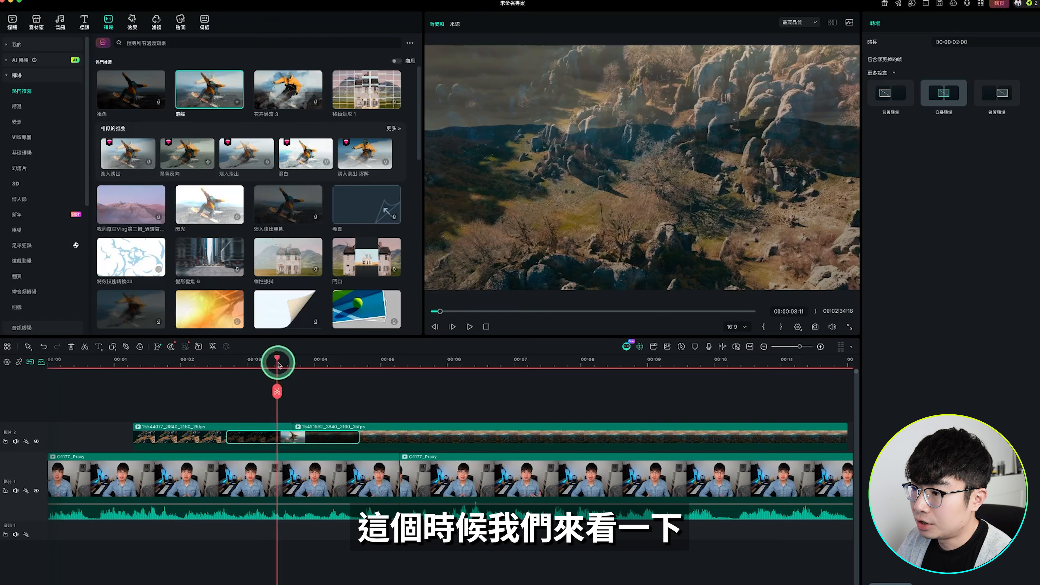
pyautogui.moveTo(277, 359); pyautogui.dragTo(242, 369)
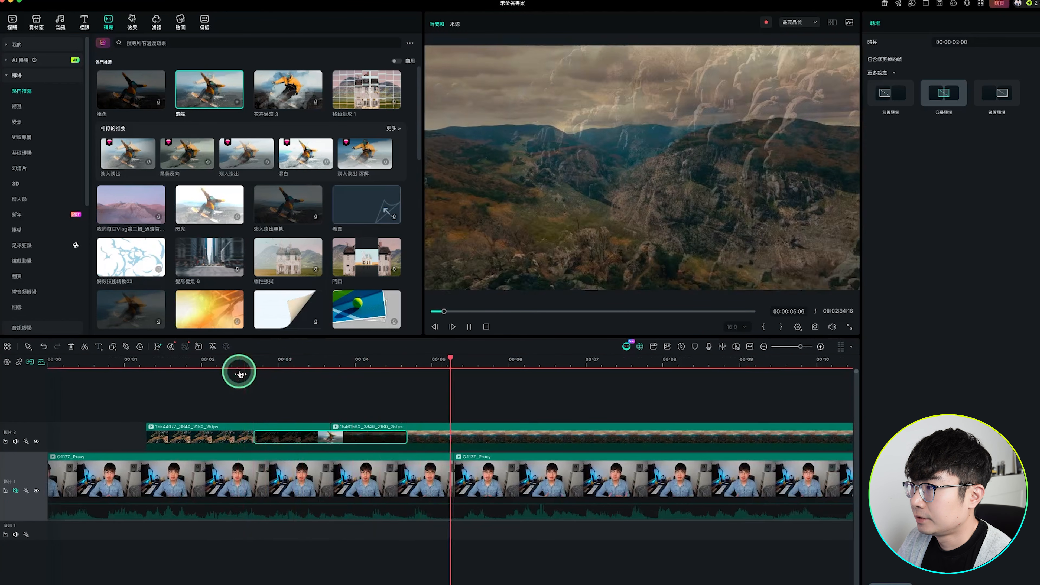
pyautogui.press('space')
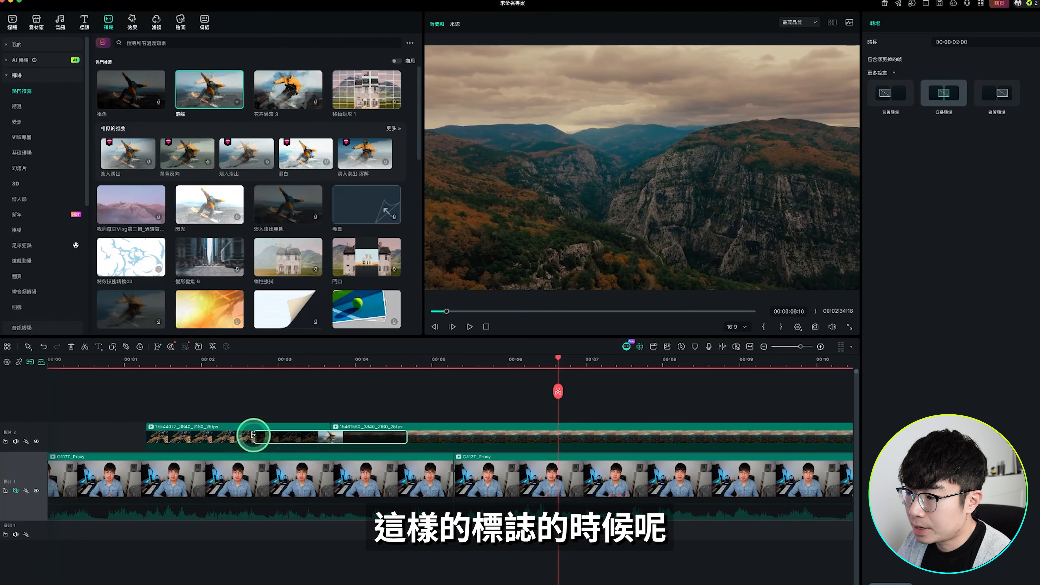
# Shorten the 溶解 transition between the two landscape clips to 00:00:00:19 and play it back
pyautogui.moveTo(254, 435); pyautogui.dragTo(298, 437)
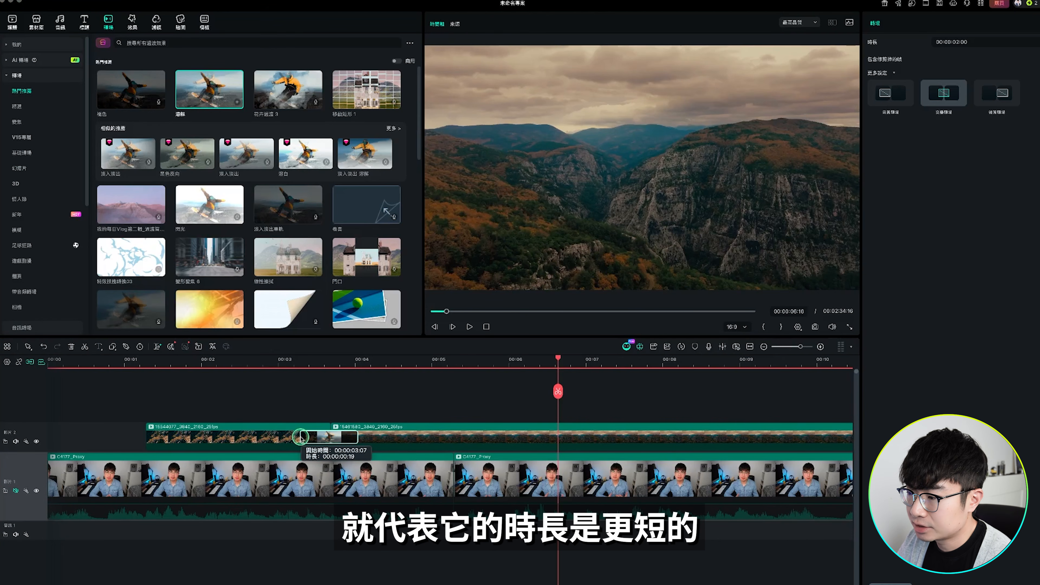
pyautogui.moveTo(301, 437); pyautogui.dragTo(301, 438)
pyautogui.click(254, 370)
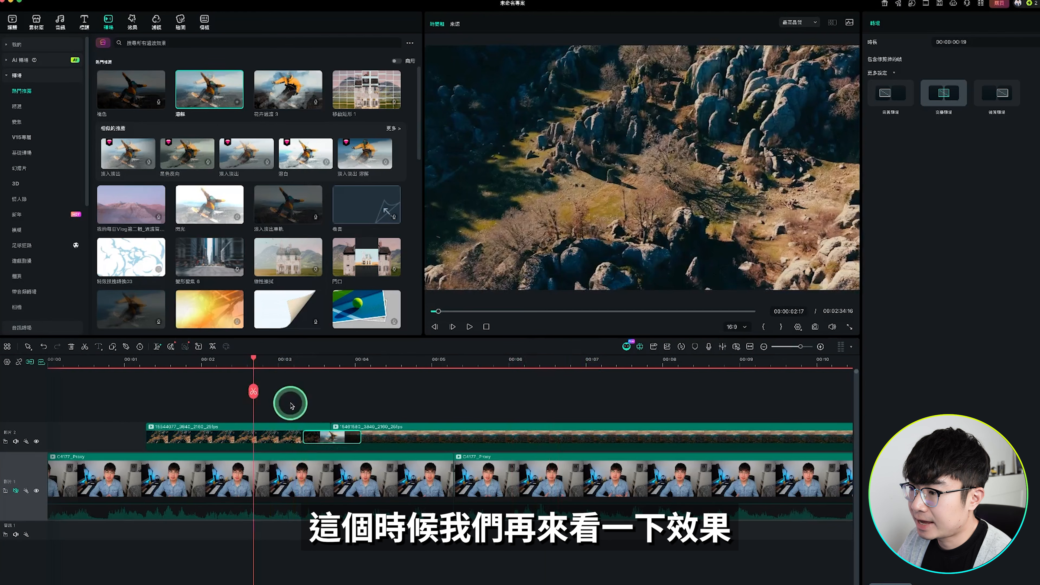
pyautogui.press('space')
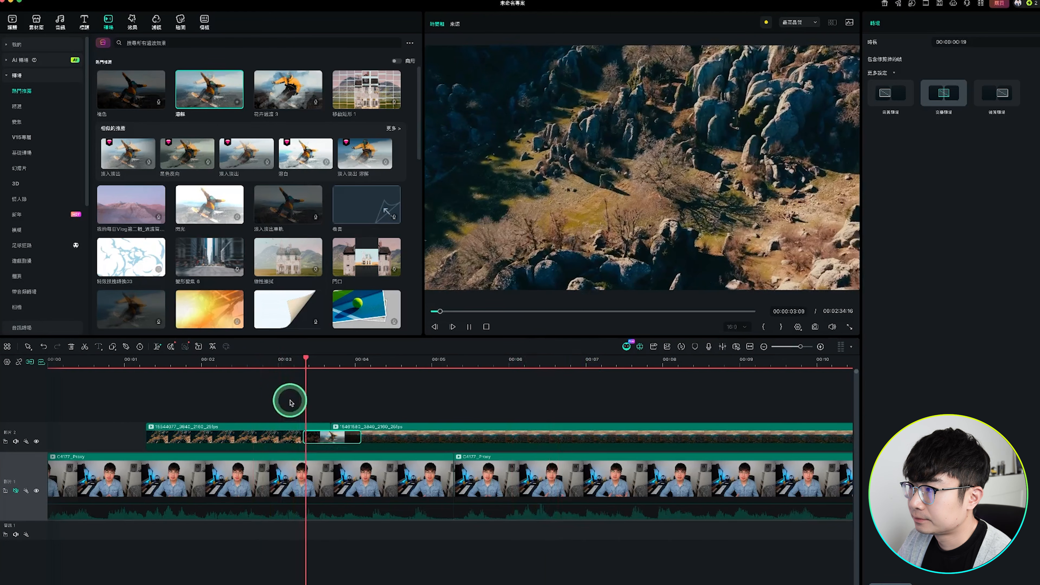
pyautogui.press('space')
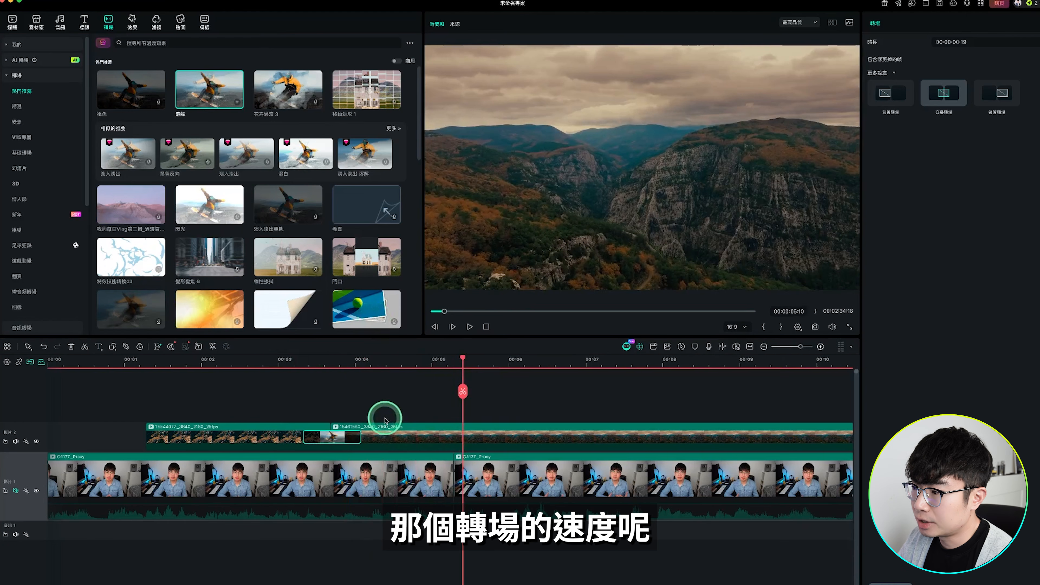
# Replace the transition between the two landscape clips with 快速變焦 and play it back
pyautogui.click(393, 405)
pyautogui.scroll(-5, 164, 205)
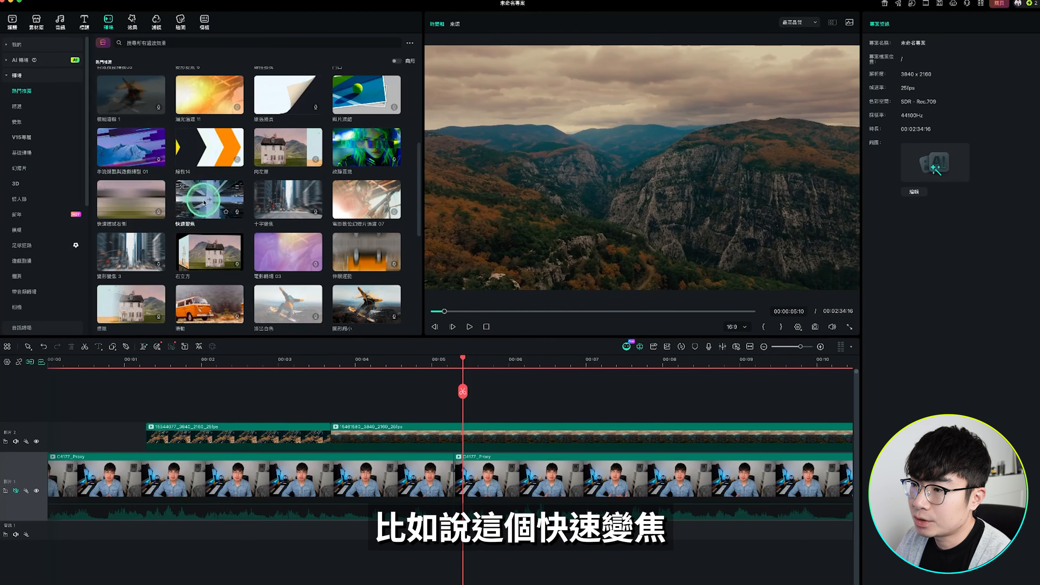
pyautogui.moveTo(200, 202); pyautogui.dragTo(285, 434)
pyautogui.click(263, 360)
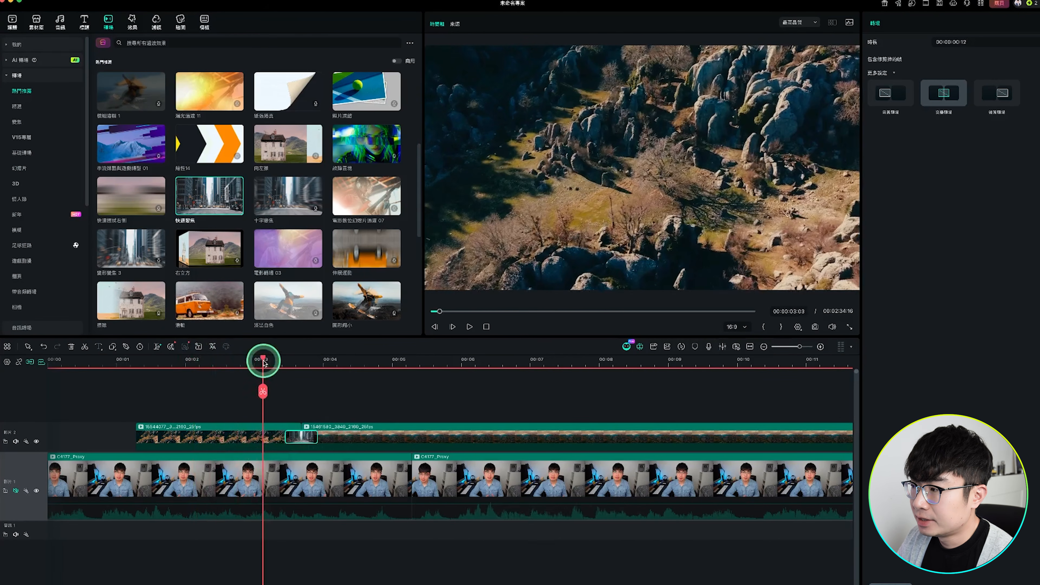
pyautogui.press('space')
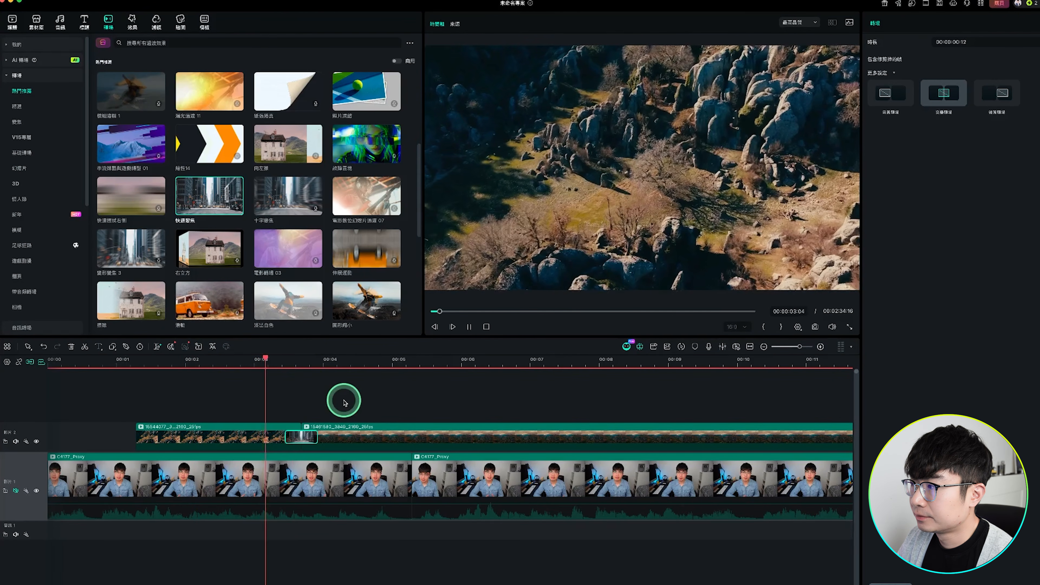
pyautogui.press('space')
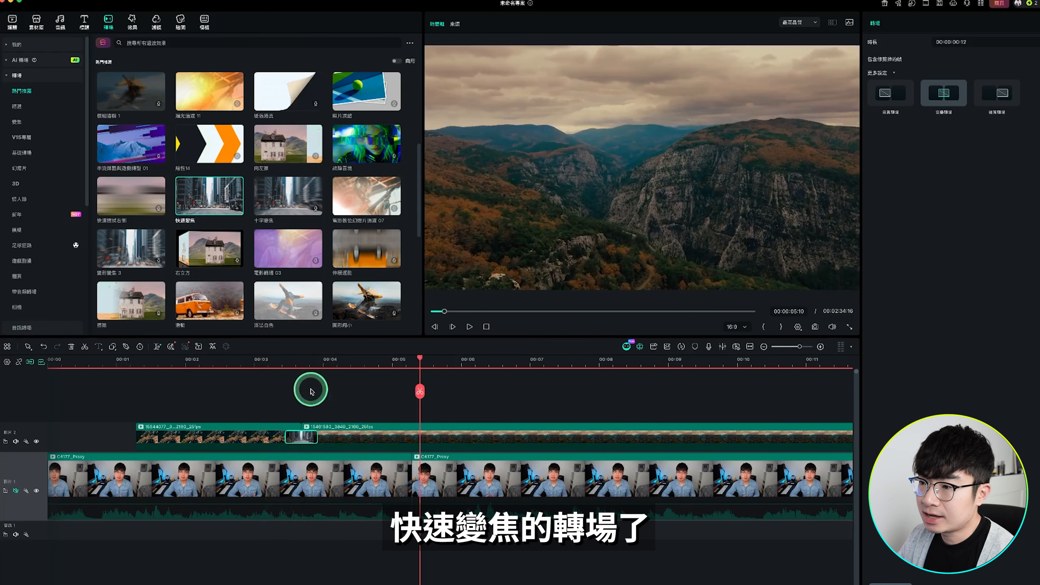
# Overlay the 光束流 7 video effect above the second landscape clip, starting near 5 seconds, and play it back
pyautogui.click(132, 20)
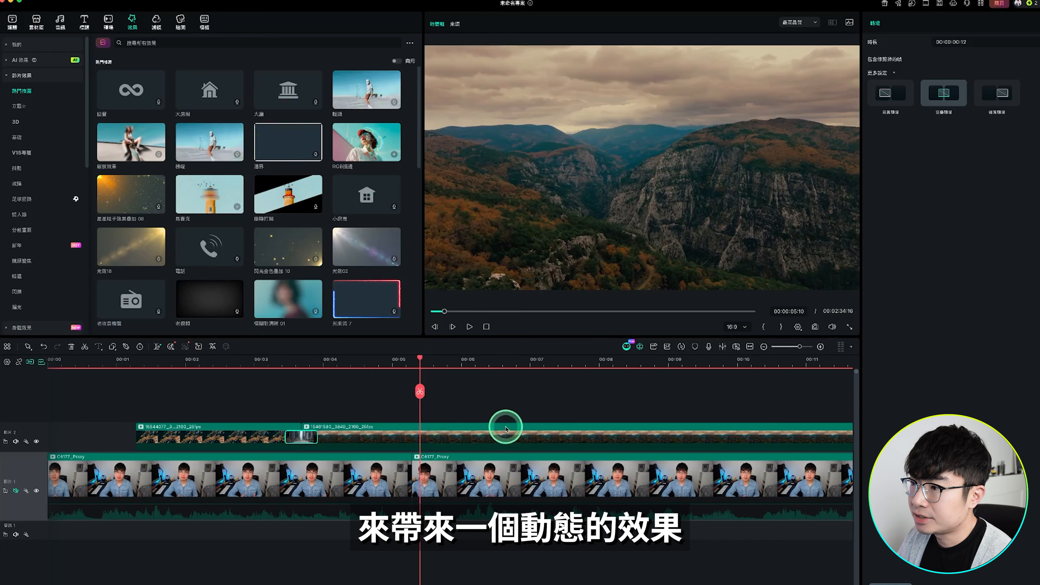
pyautogui.scroll(-3, 356, 162)
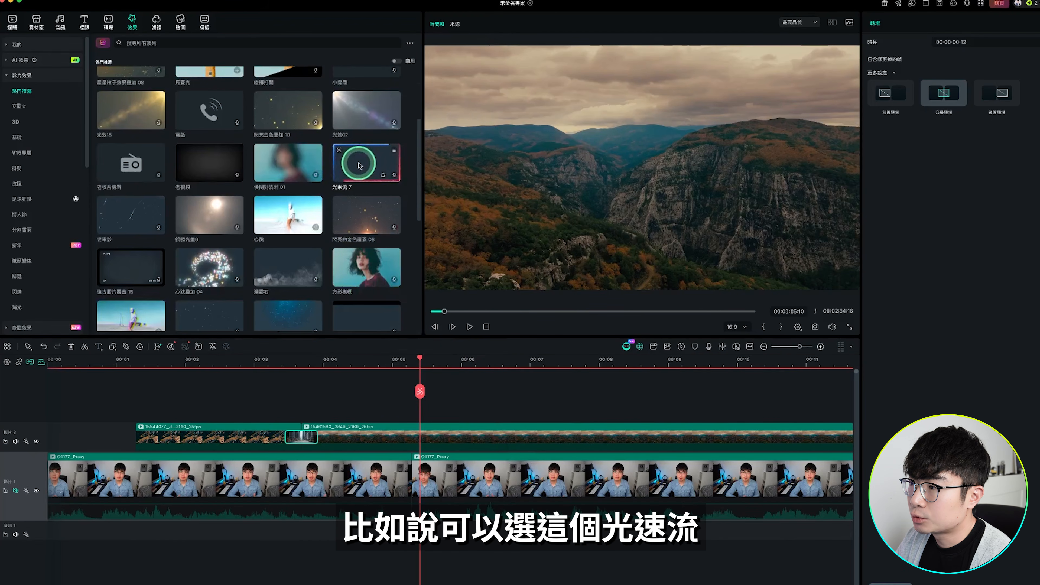
pyautogui.moveTo(358, 165); pyautogui.dragTo(421, 410)
pyautogui.press('space')
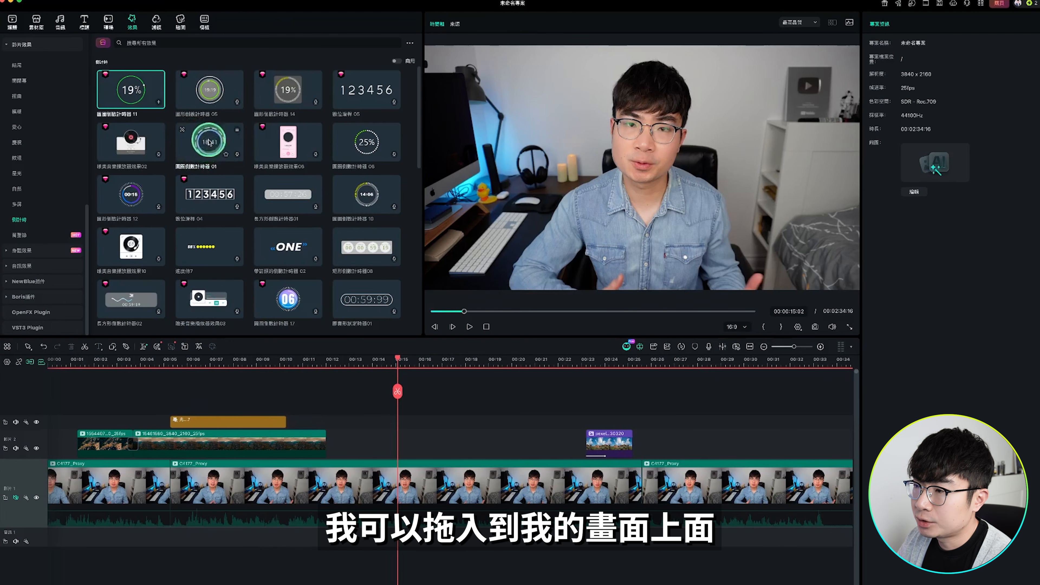
# Overlay the 圓圈倒計時器 01 countdown on the talking-head clip near 14 seconds, shrink it, shift it horizontally beside the speaker, and play it back
pyautogui.moveTo(205, 146); pyautogui.dragTo(399, 445)
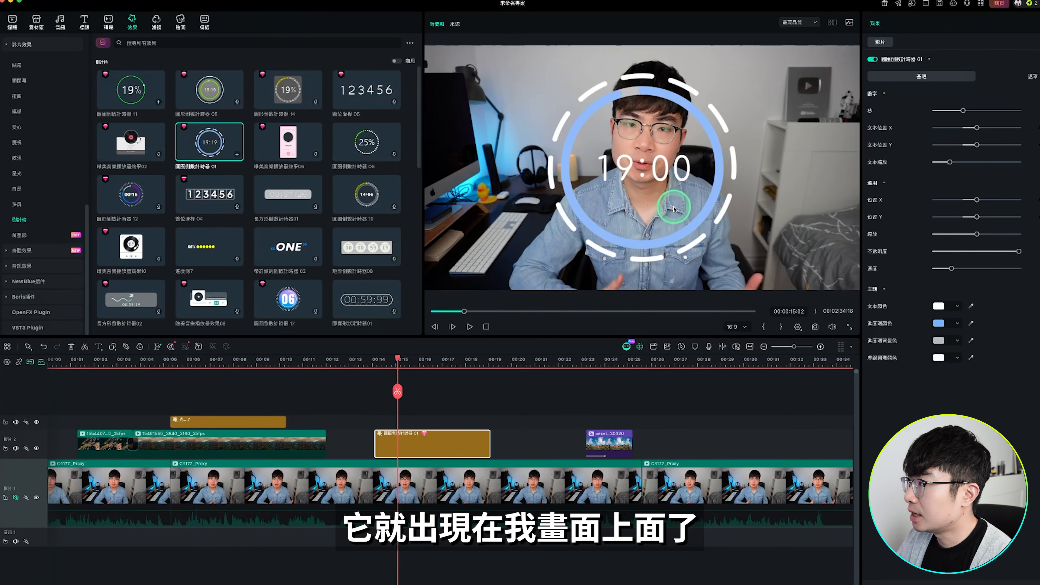
pyautogui.moveTo(976, 234); pyautogui.dragTo(958, 234)
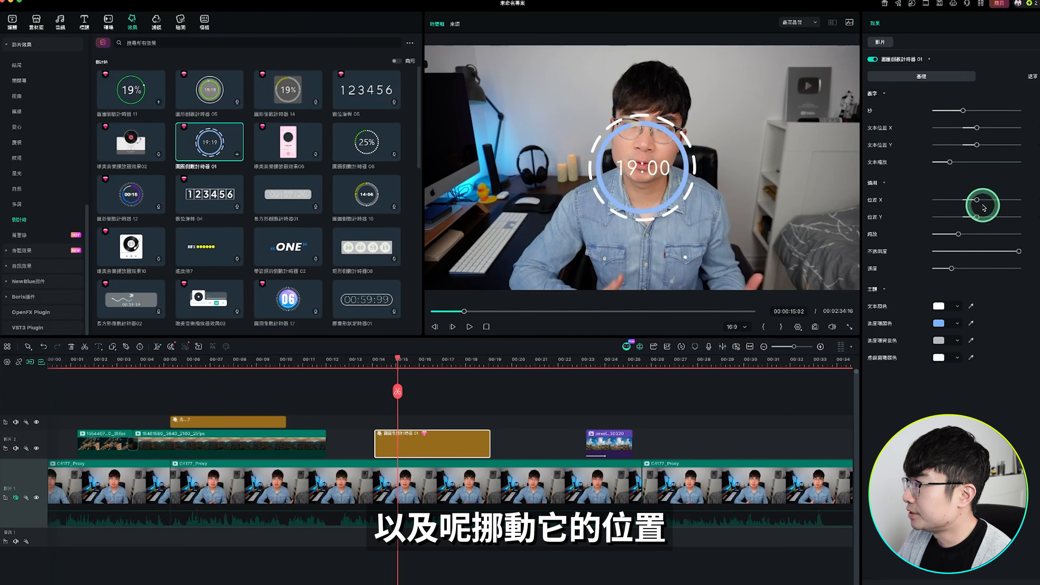
pyautogui.moveTo(978, 201); pyautogui.dragTo(986, 201)
pyautogui.press('space')
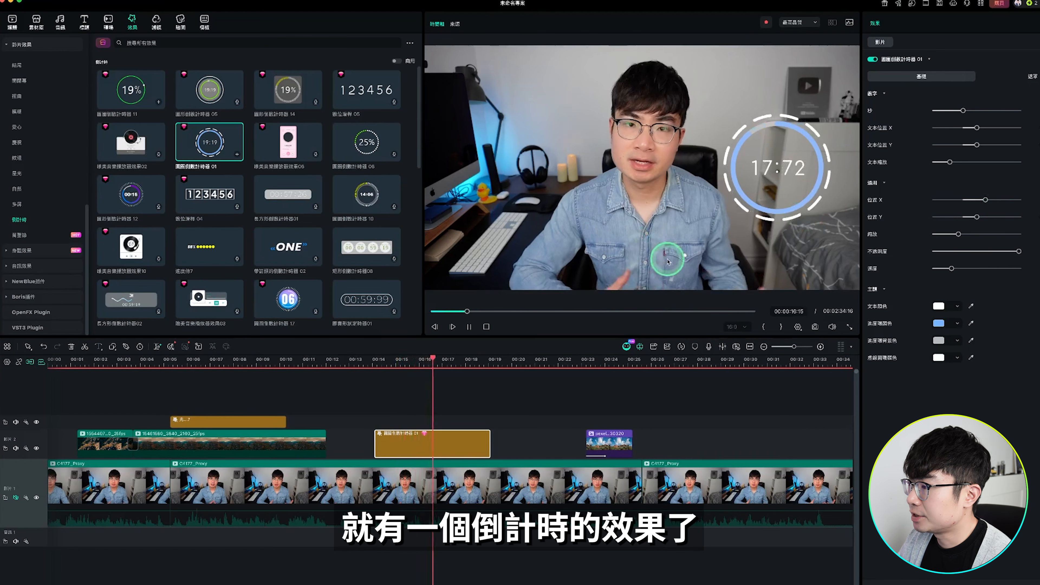
pyautogui.press('space')
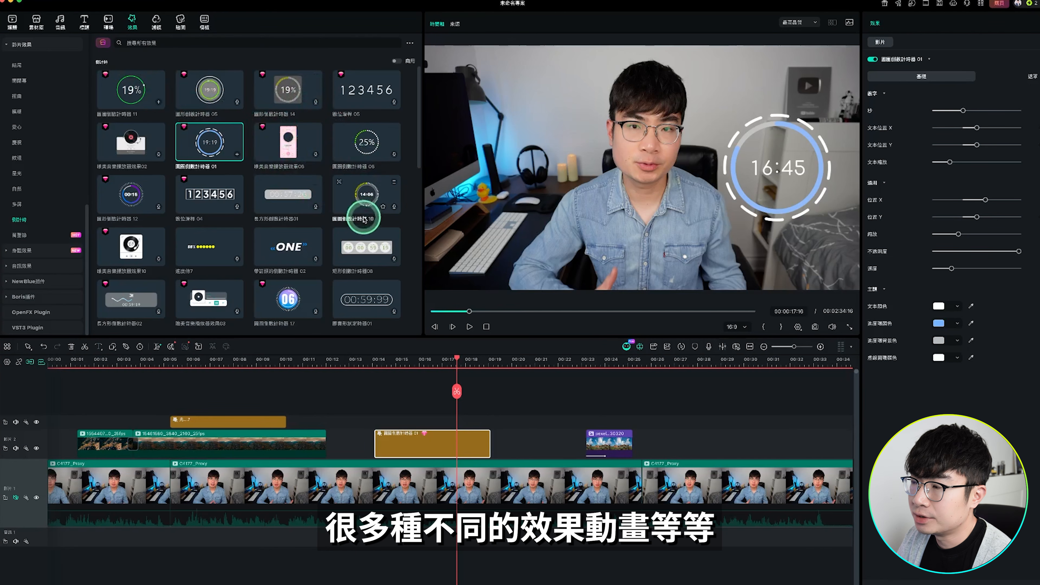
pyautogui.moveTo(370, 148); pyautogui.dragTo(339, 166)
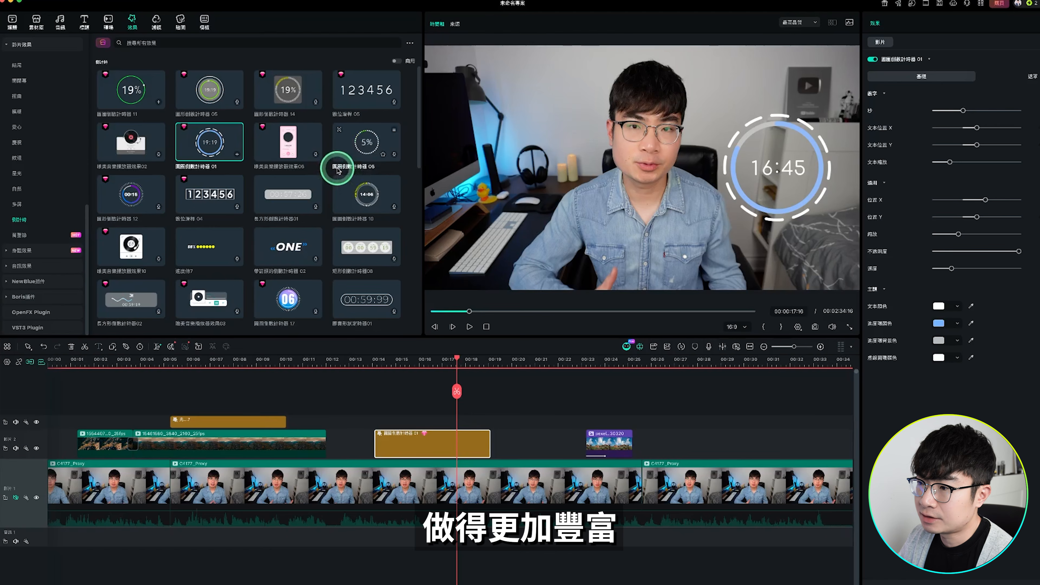
# Apply the 史詩電影 filter from the 電影 category over the rocky landscape clip and lower its opacity to slightly under half
pyautogui.click(156, 21)
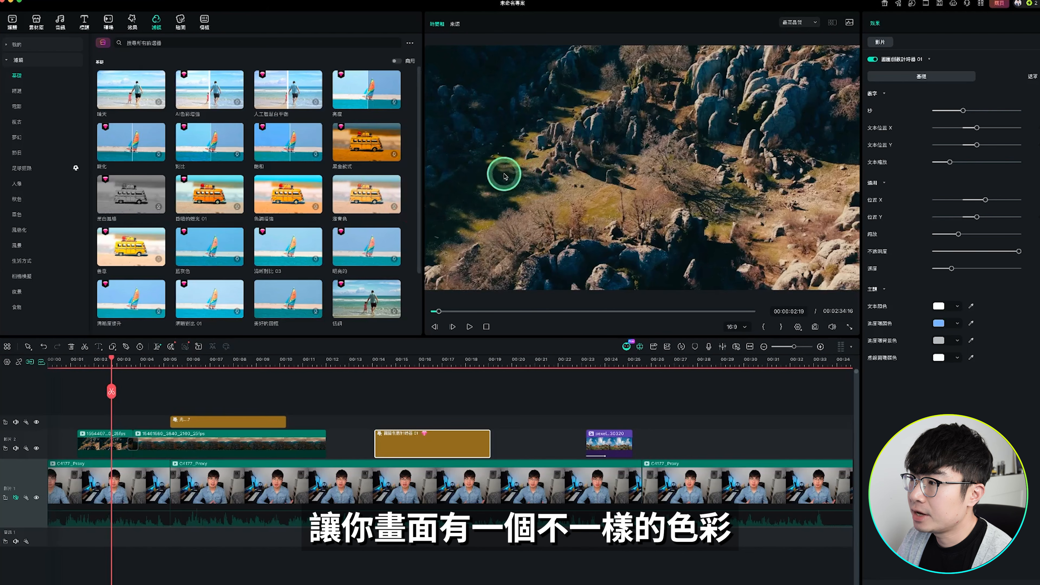
pyautogui.click(19, 107)
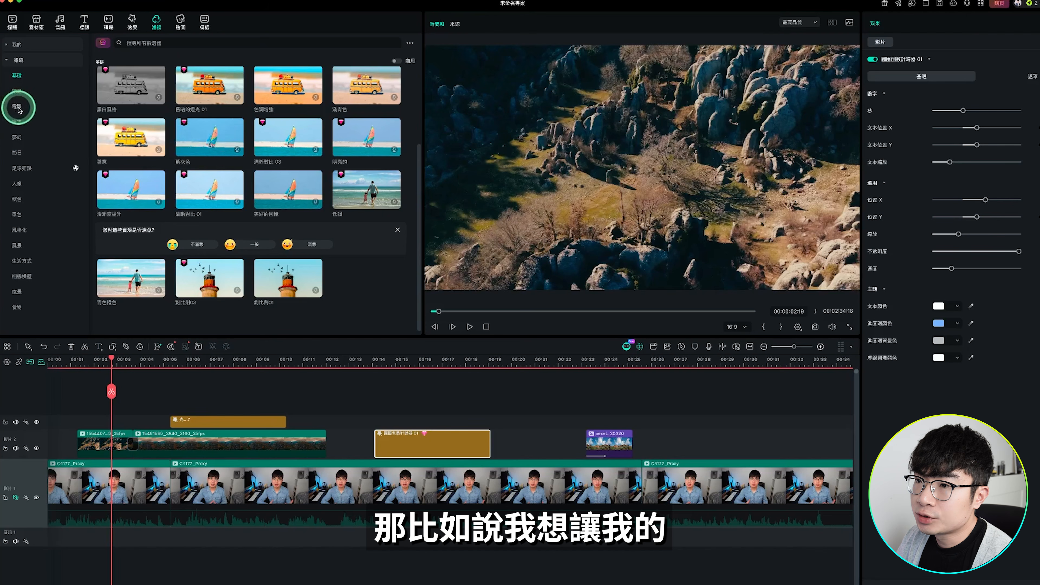
pyautogui.click(24, 107)
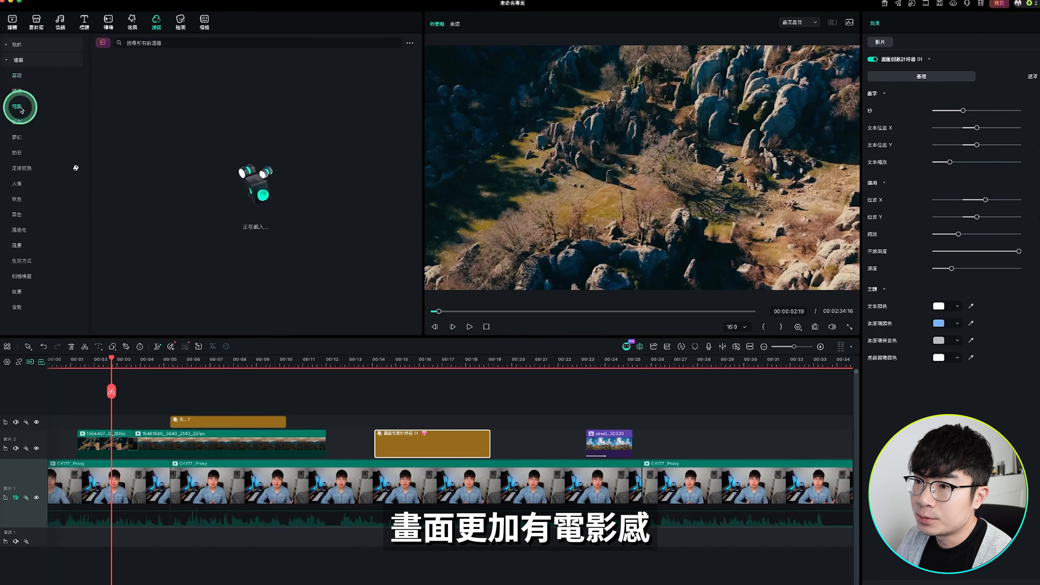
pyautogui.scroll(-5, 202, 177)
pyautogui.click(202, 176)
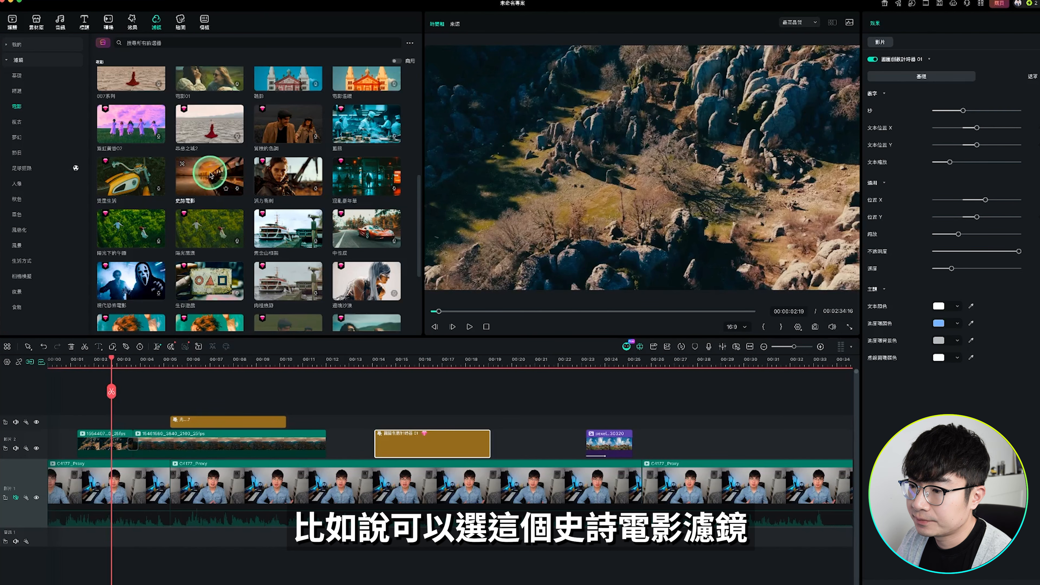
pyautogui.moveTo(211, 176); pyautogui.dragTo(666, 170)
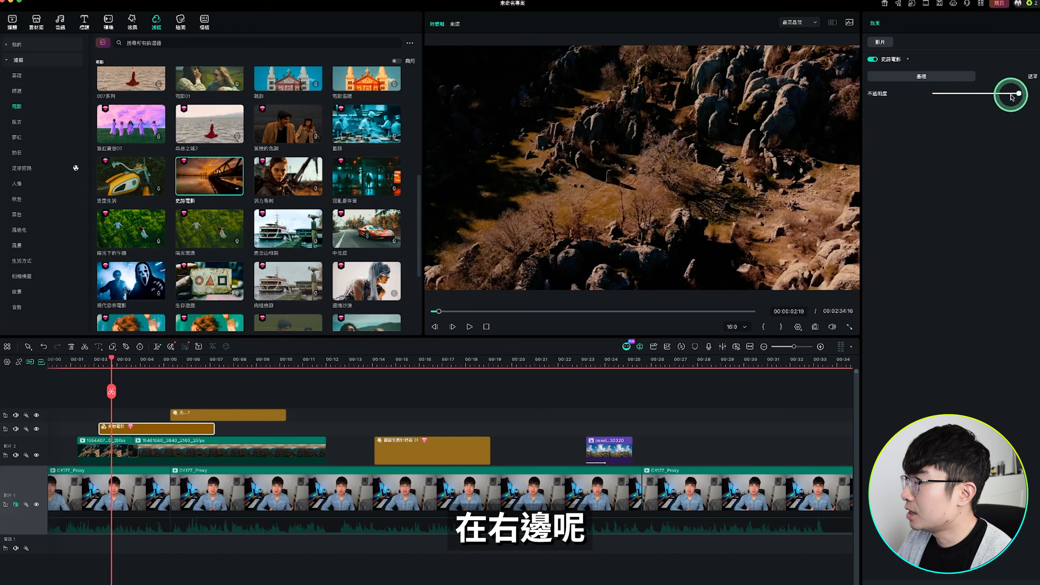
pyautogui.moveTo(1008, 96); pyautogui.dragTo(982, 97)
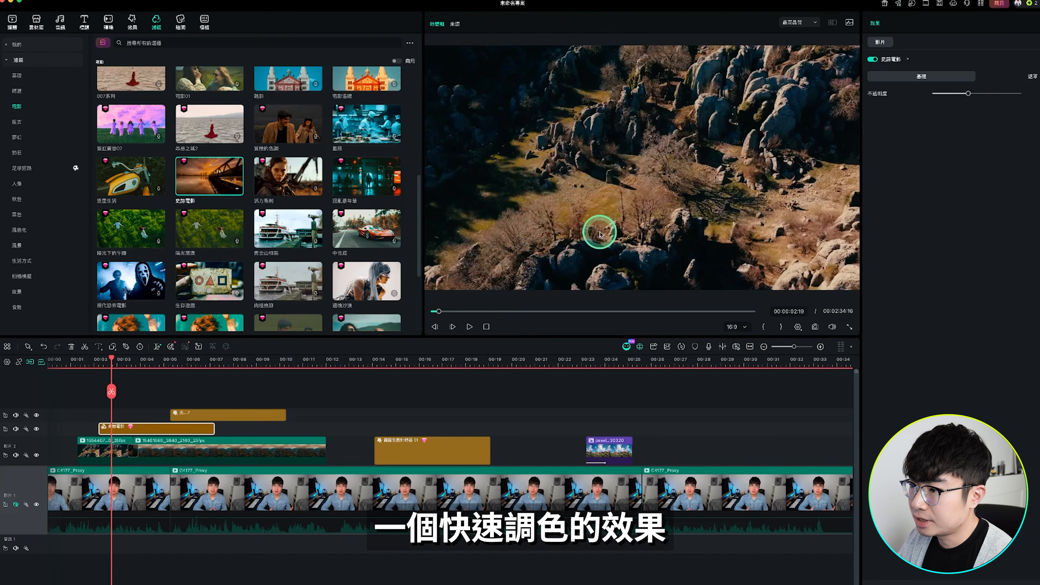
# Apply the 清爽 portrait filter to the talking-head footage near 20 seconds and lower its opacity to roughly two thirds
pyautogui.click(17, 180)
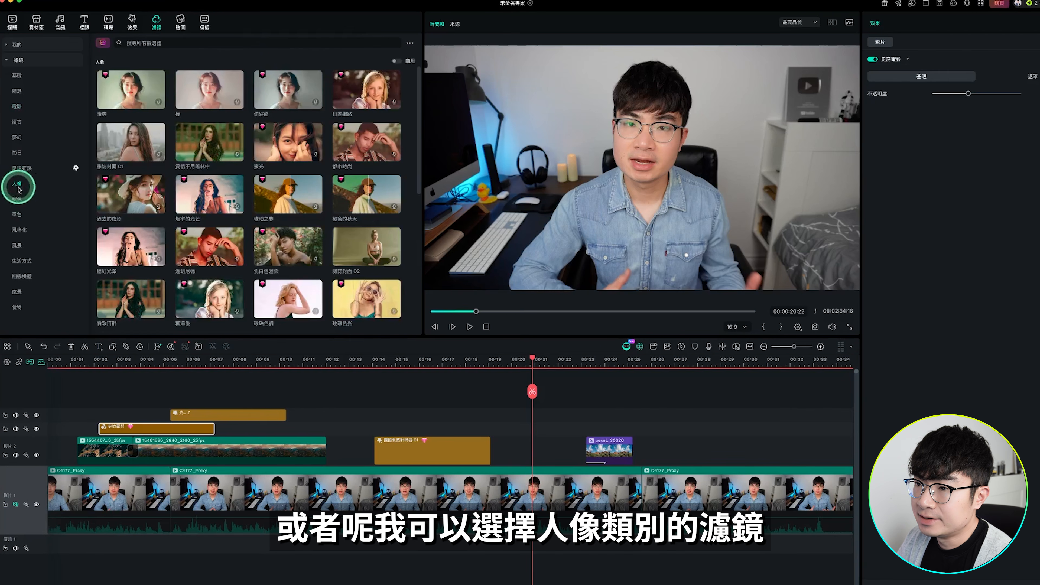
pyautogui.click(124, 90)
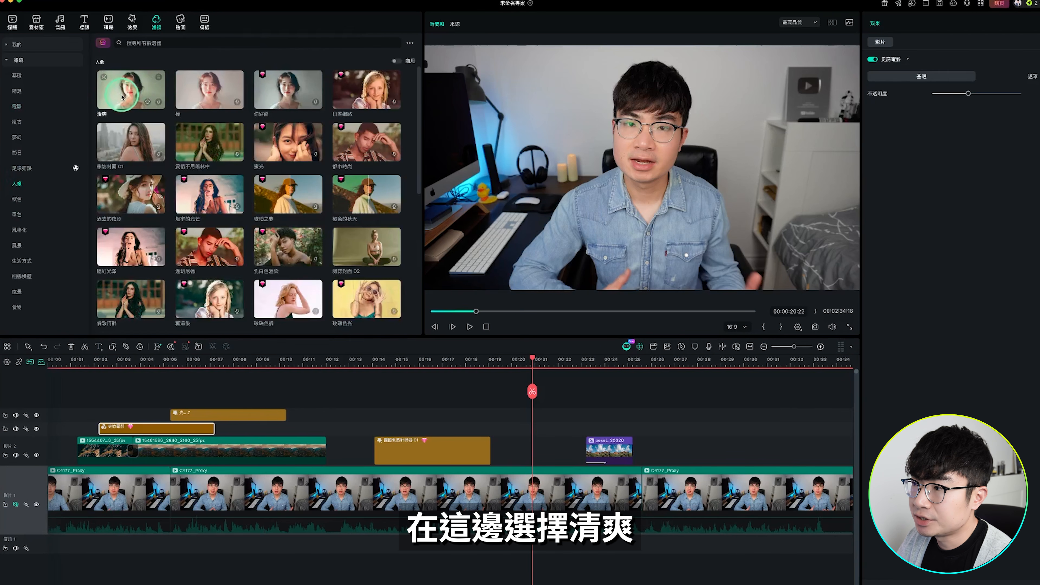
pyautogui.moveTo(197, 116); pyautogui.dragTo(672, 183)
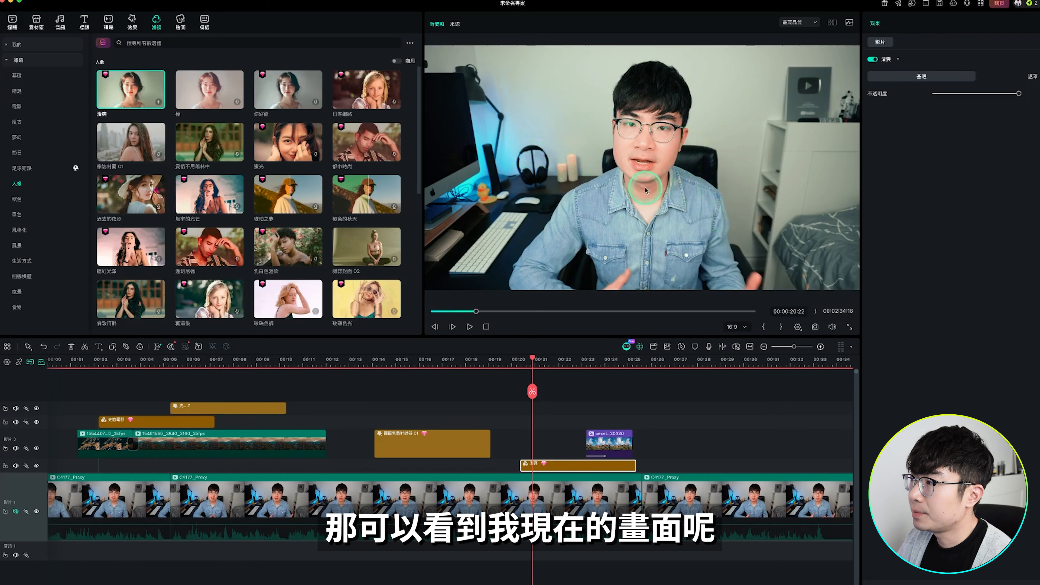
pyautogui.click(1018, 93)
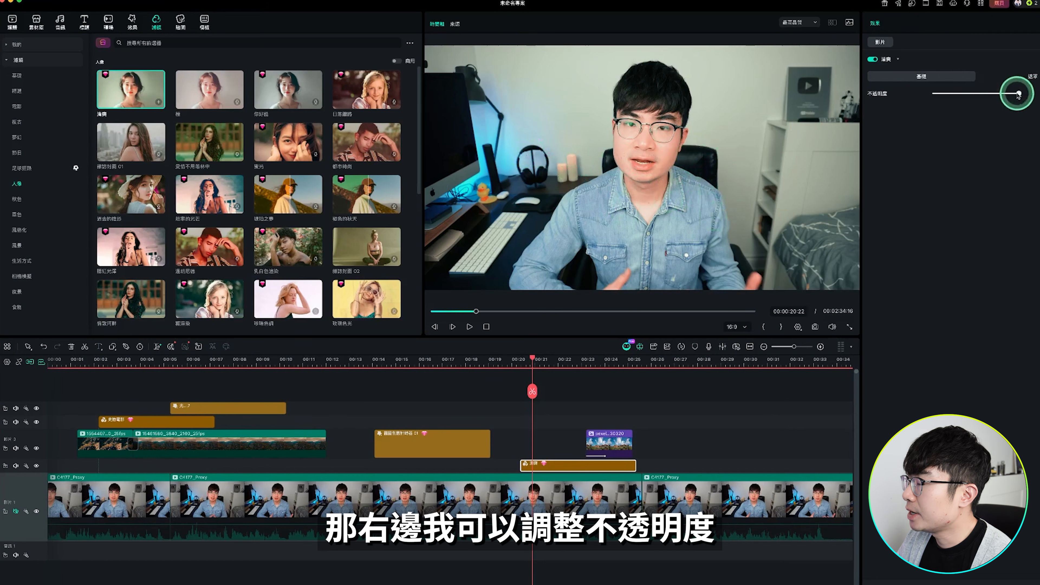
pyautogui.moveTo(1010, 94); pyautogui.dragTo(989, 95)
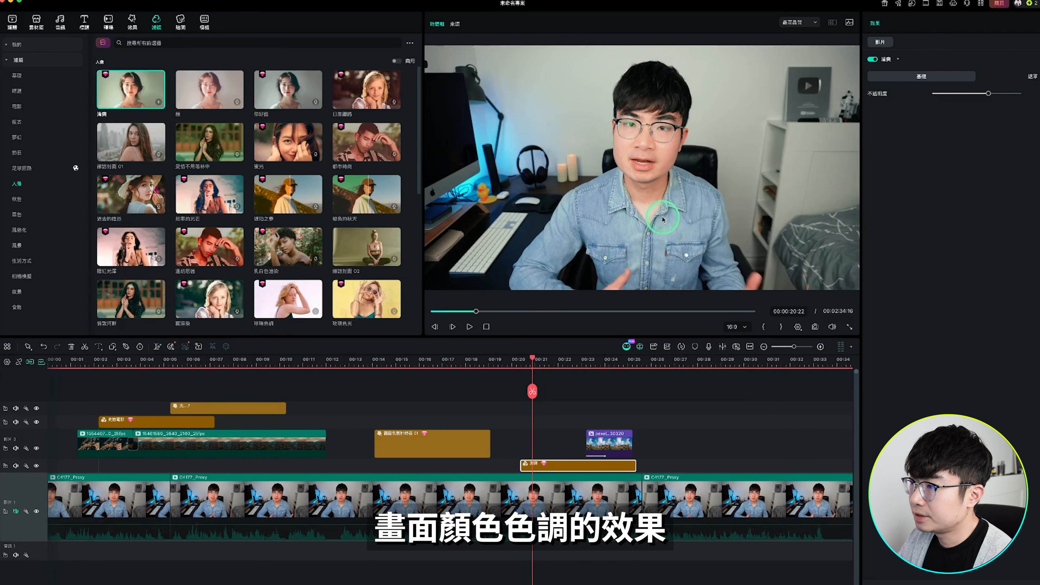
pyautogui.click(673, 229)
# Add the white-hand SUBSCRIBE sticker above the talking-head clip near 20 seconds, shrink it, and move it to the picture's lower right
pyautogui.click(180, 22)
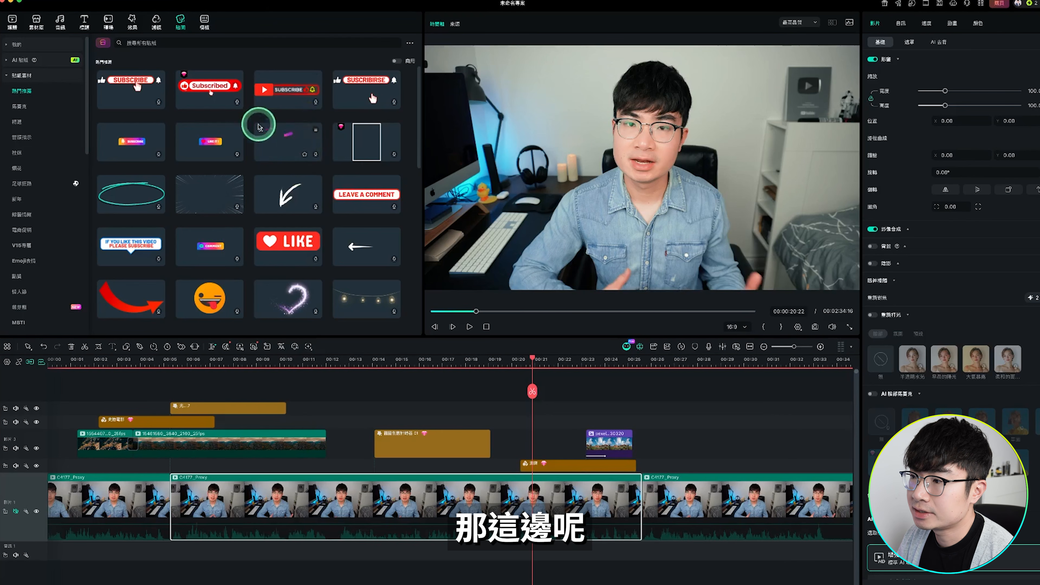
pyautogui.scroll(-10, 258, 135)
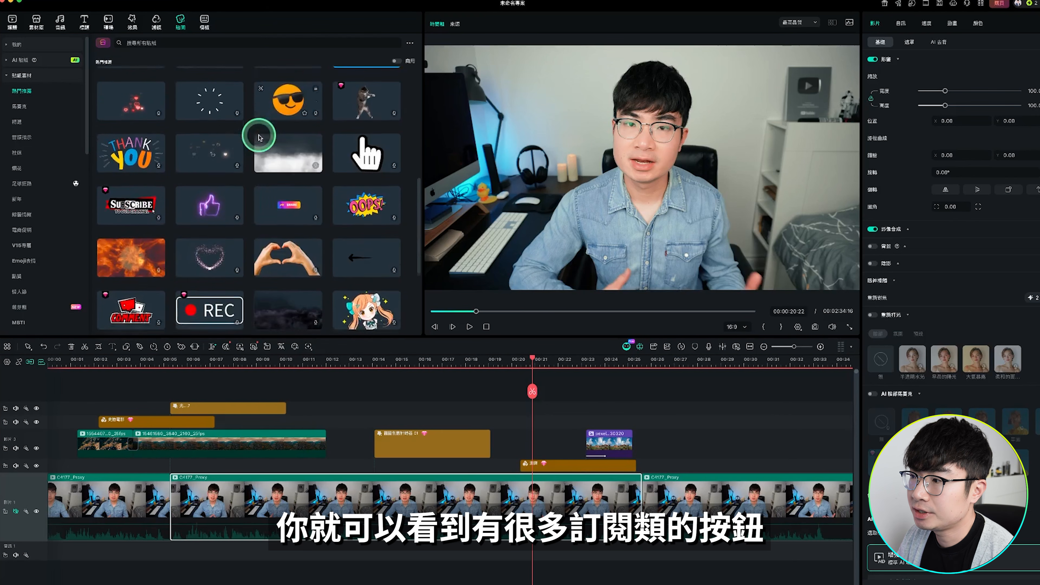
pyautogui.scroll(10, 256, 131)
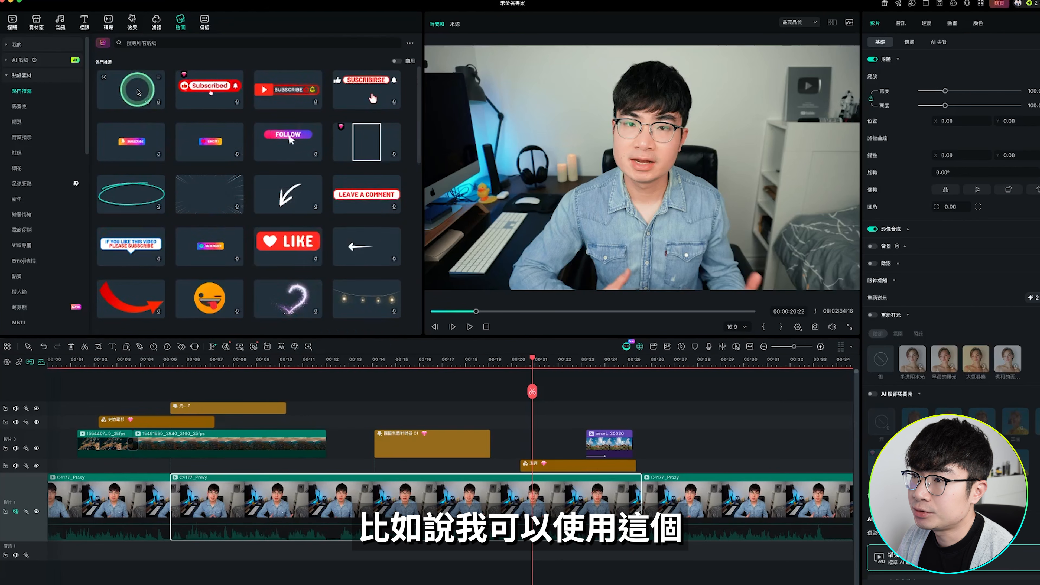
pyautogui.moveTo(136, 86); pyautogui.dragTo(529, 434)
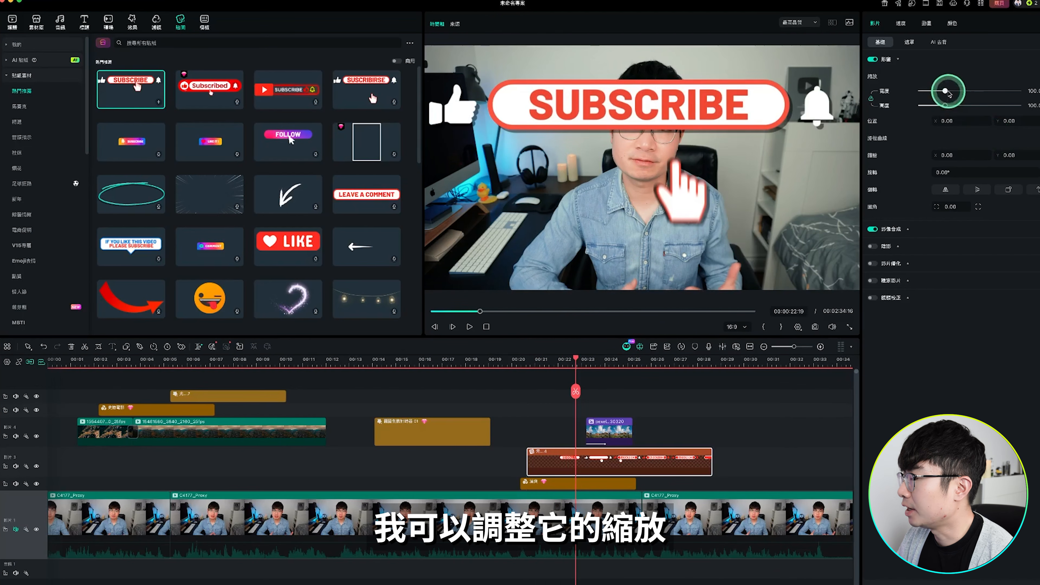
pyautogui.moveTo(946, 91); pyautogui.dragTo(928, 91)
pyautogui.moveTo(734, 177); pyautogui.dragTo(807, 238)
# Remove the still image clip above the SUBSCRIBE sticker and play back the sticker's animation
pyautogui.click(607, 417)
pyautogui.press('space')
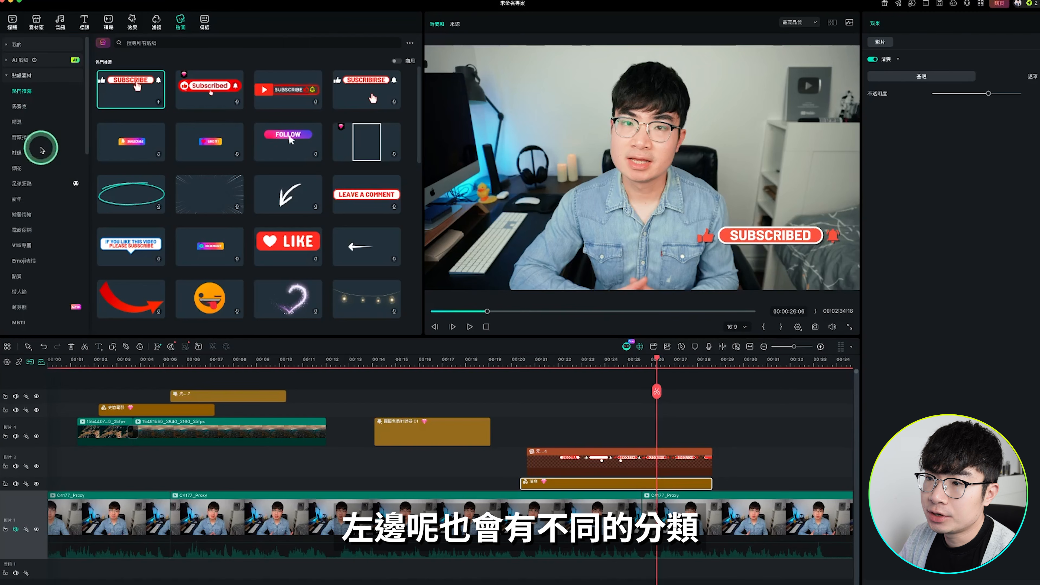
# Add the thumbs-up 999+ like sticker near 24 seconds, scale it below 90%, move it left of the speaker, and play it back
pyautogui.scroll(-3, 38, 144)
pyautogui.click(29, 226)
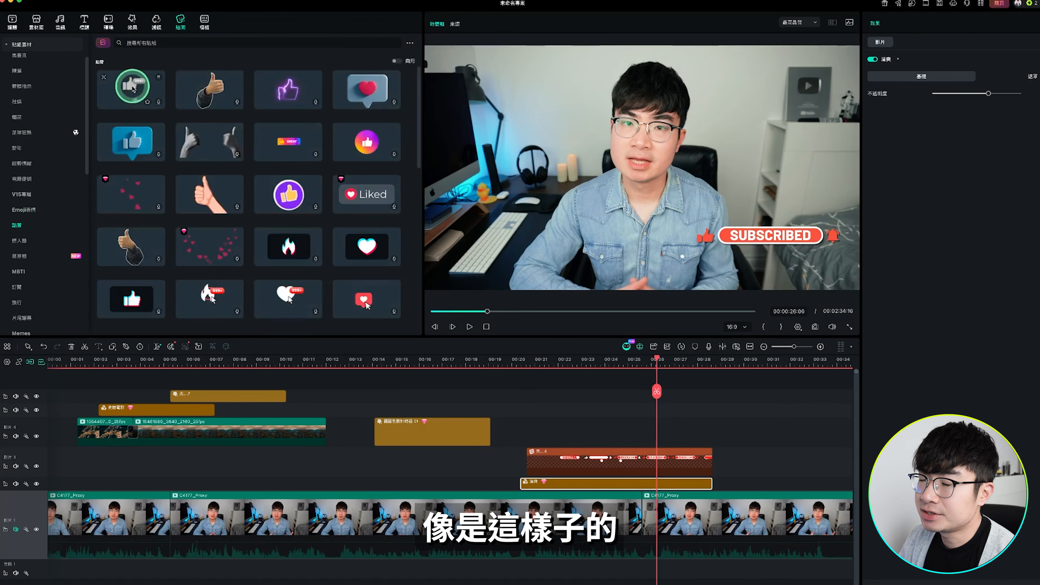
pyautogui.moveTo(132, 86); pyautogui.dragTo(615, 431)
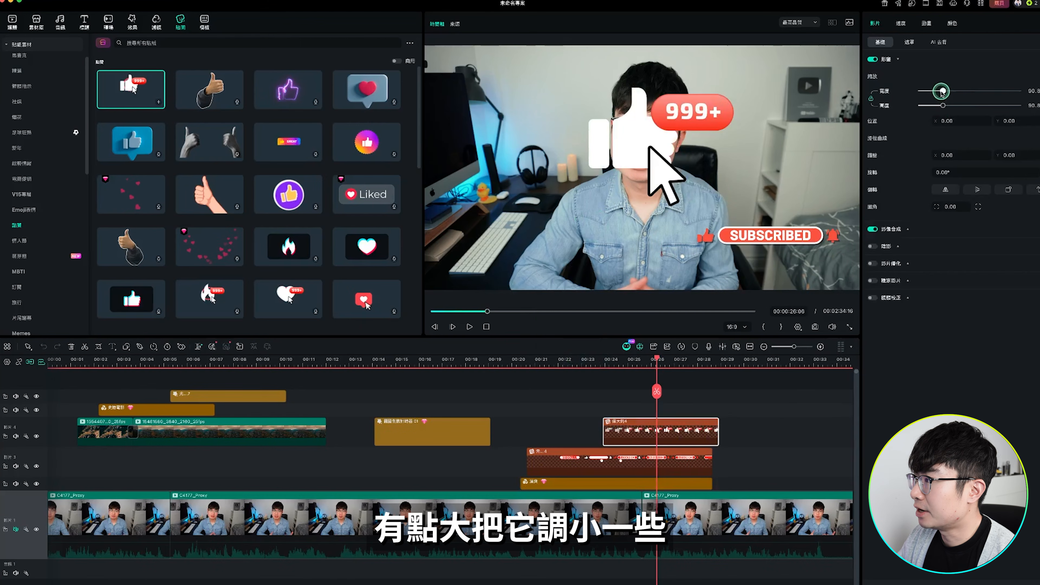
pyautogui.moveTo(941, 92); pyautogui.dragTo(938, 91)
pyautogui.click(666, 161)
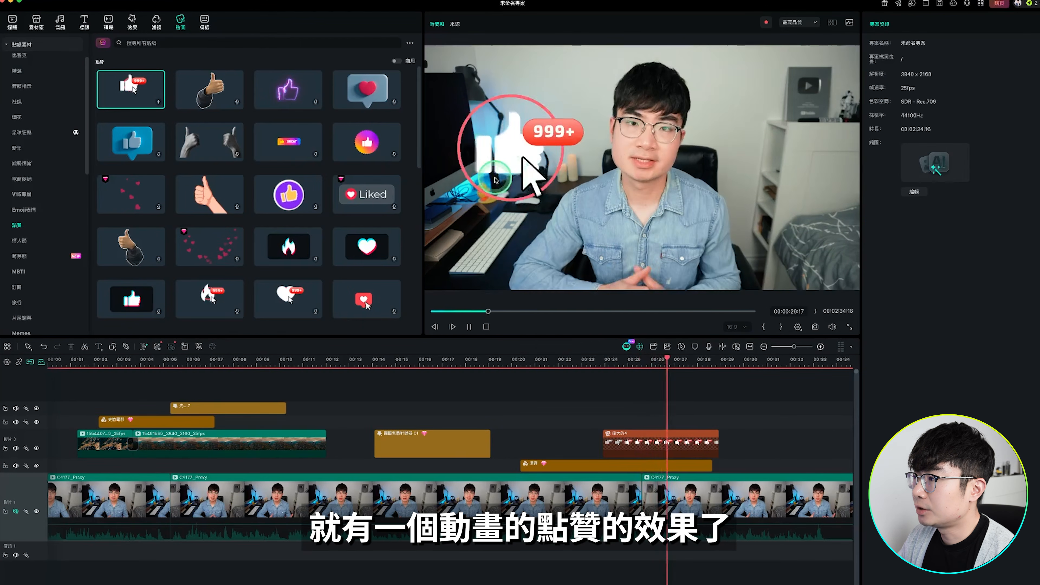
# Browse the popular video templates and their categories, and open the audio library
pyautogui.click(204, 22)
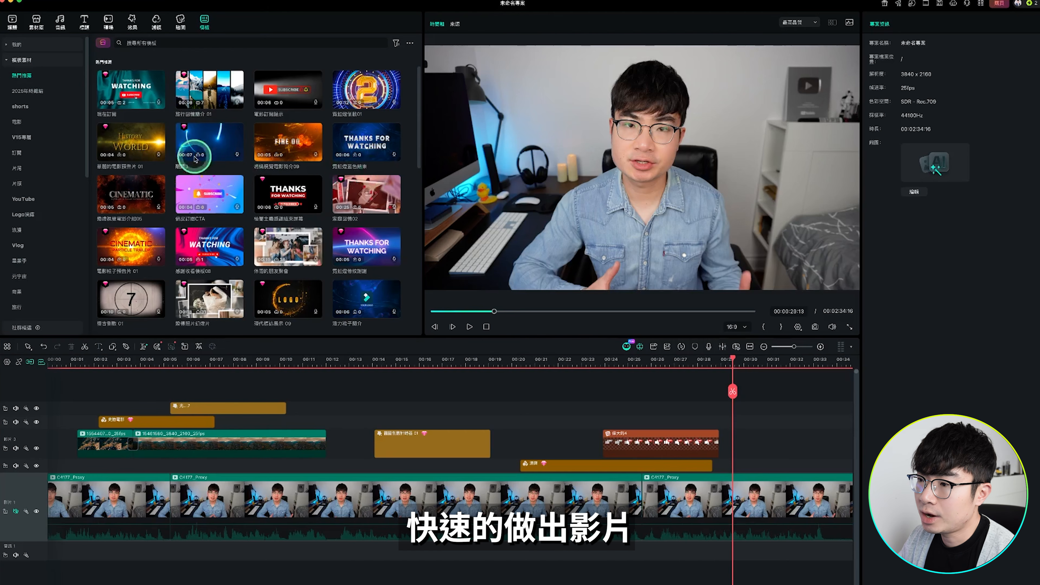
pyautogui.scroll(-10, 262, 198)
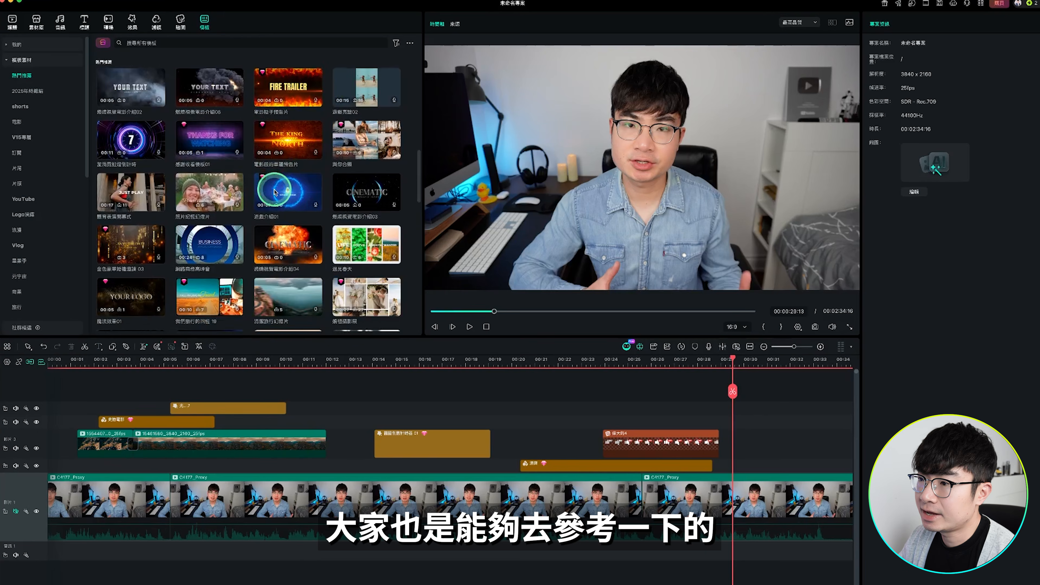
pyautogui.scroll(-5, 274, 193)
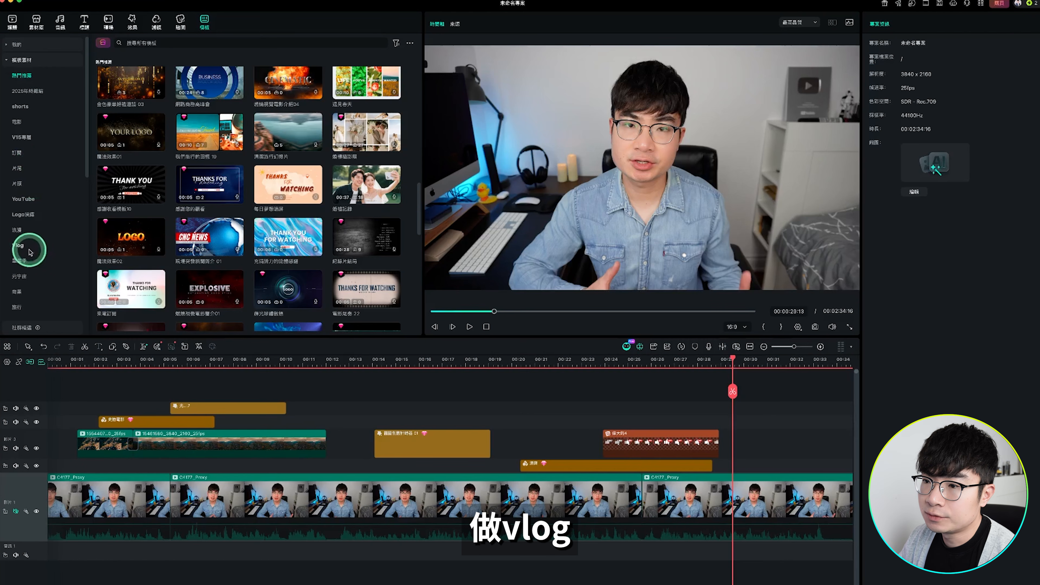
pyautogui.scroll(-3, 36, 249)
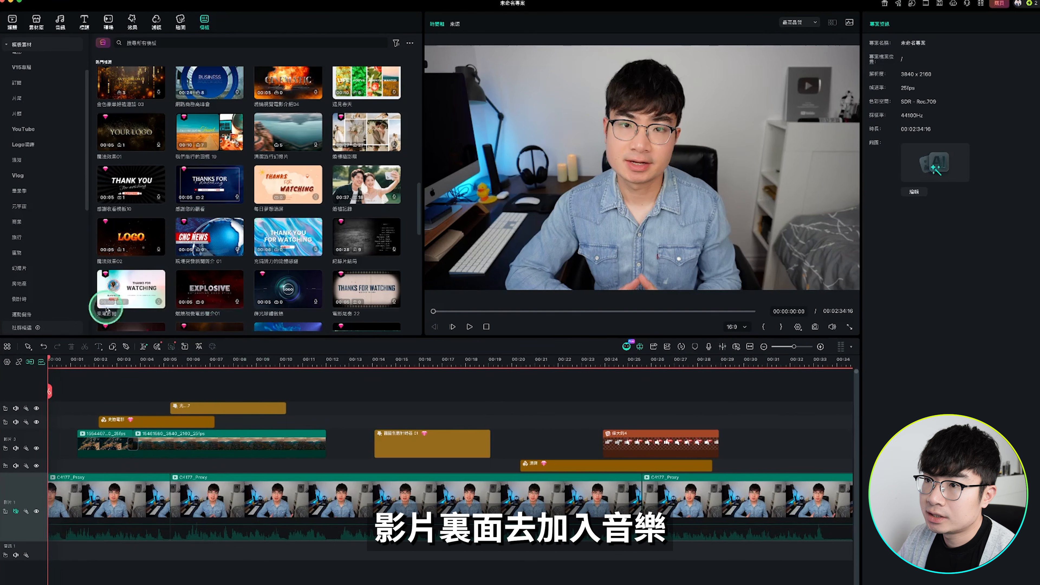
pyautogui.click(60, 20)
pyautogui.click(60, 19)
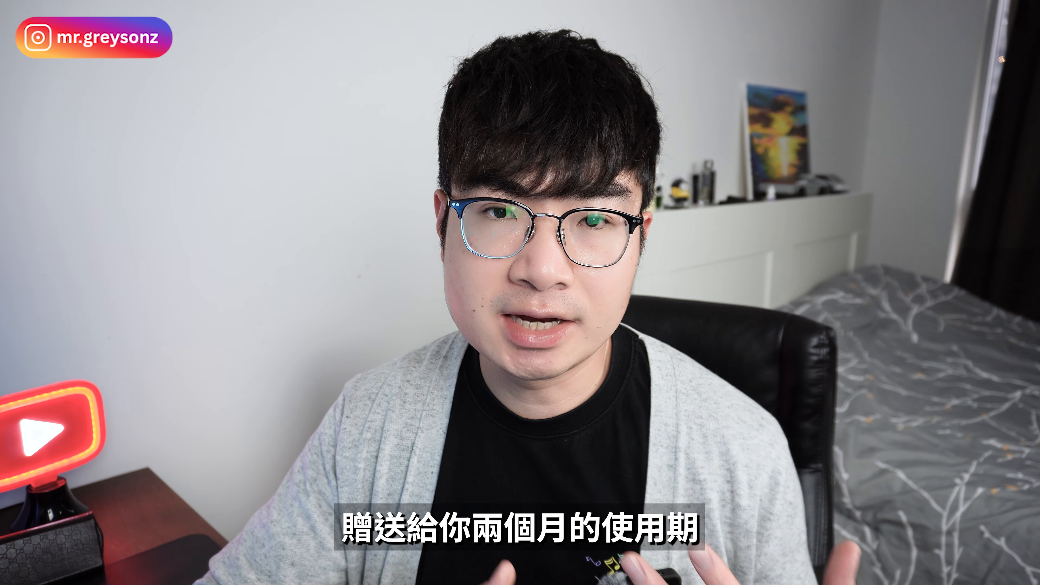
# Place the imported Clouds music file on the first audio track from the project start and lower its volume
pyautogui.click(171, 172)
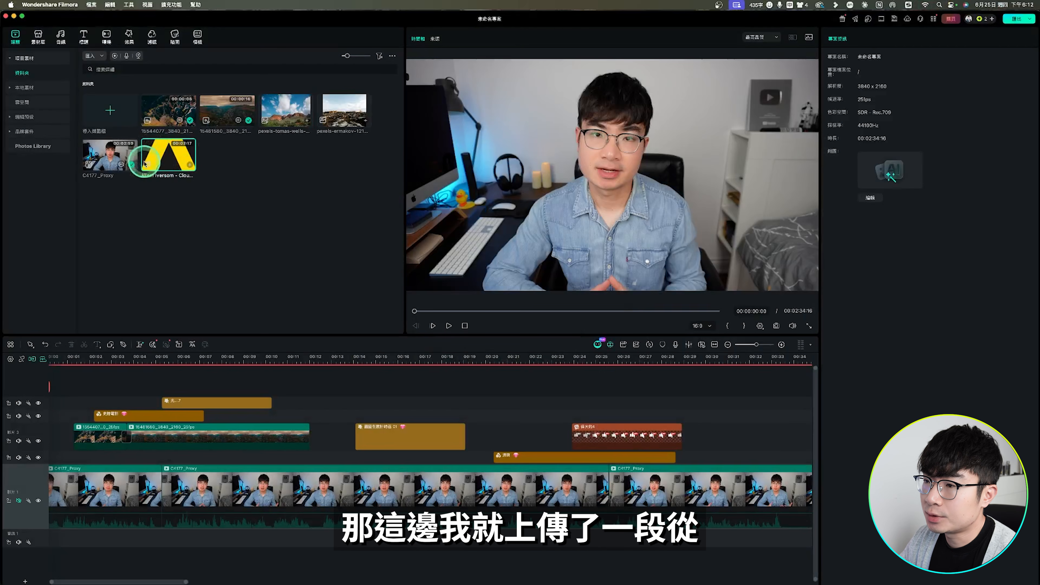
pyautogui.click(178, 160)
pyautogui.moveTo(182, 160); pyautogui.dragTo(112, 518)
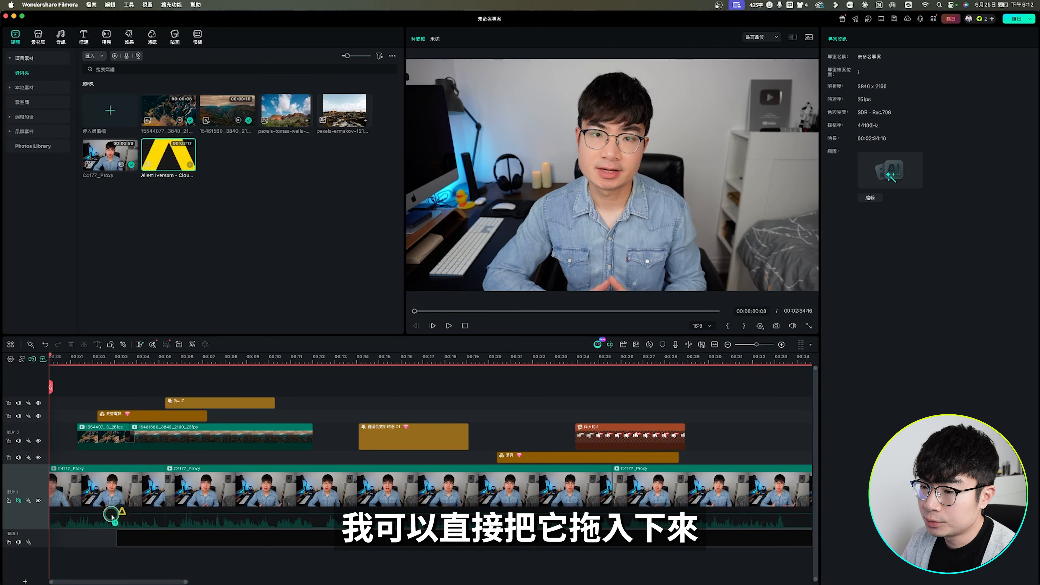
pyautogui.moveTo(54, 531); pyautogui.dragTo(54, 532)
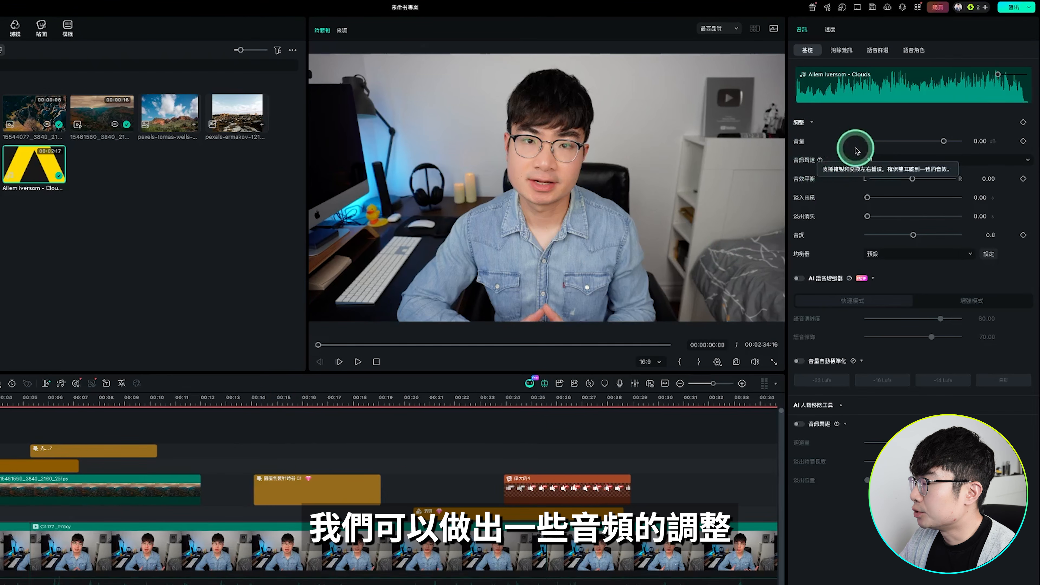
pyautogui.moveTo(942, 140); pyautogui.dragTo(917, 141)
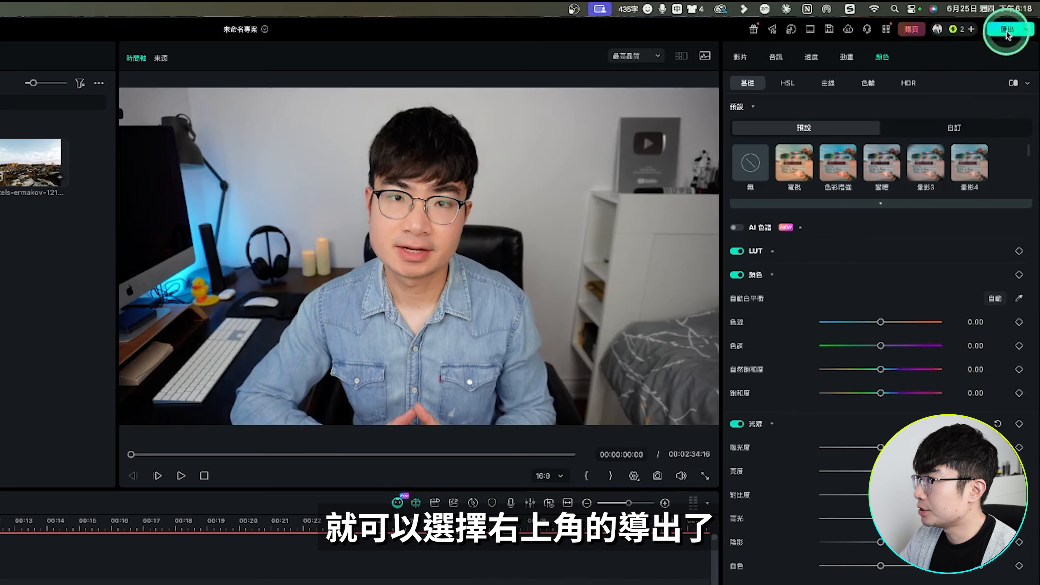
# Open the local export settings and check the save folder, MP4 format, H.264 encoder and 3840*2160 resolution
pyautogui.click(1011, 30)
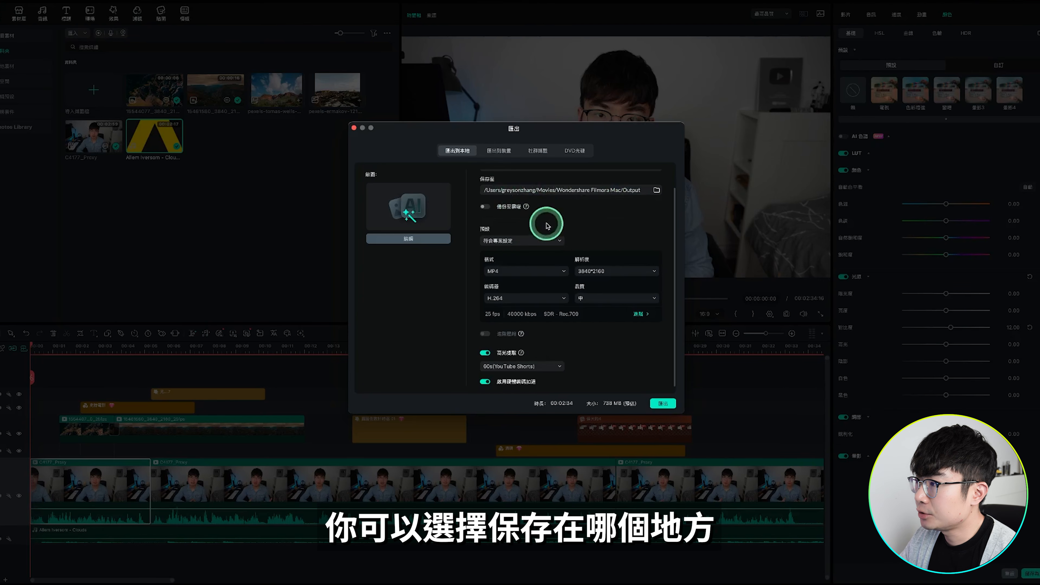
pyautogui.scroll(1, 554, 239)
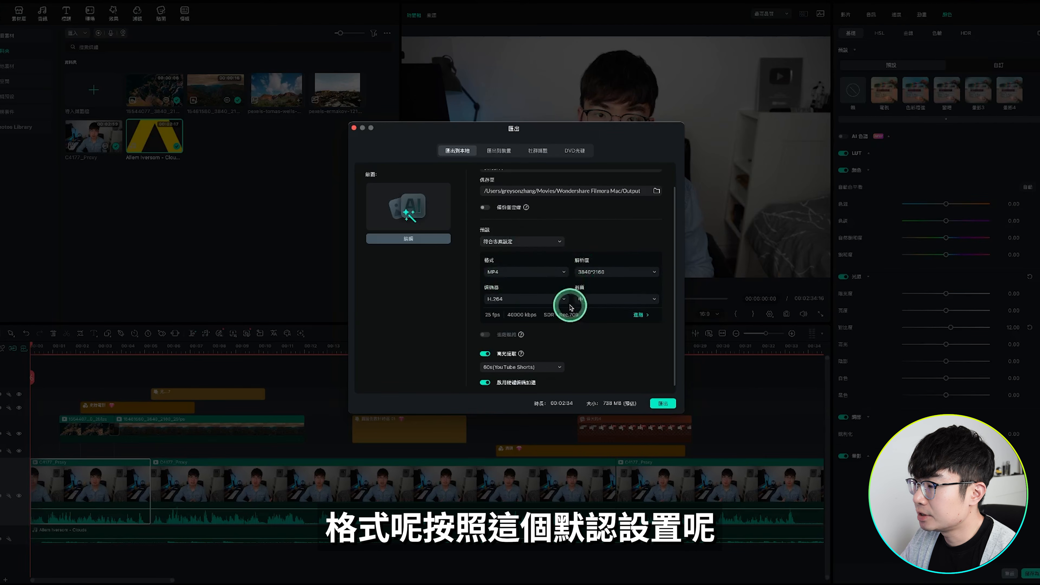
pyautogui.scroll(-1, 620, 325)
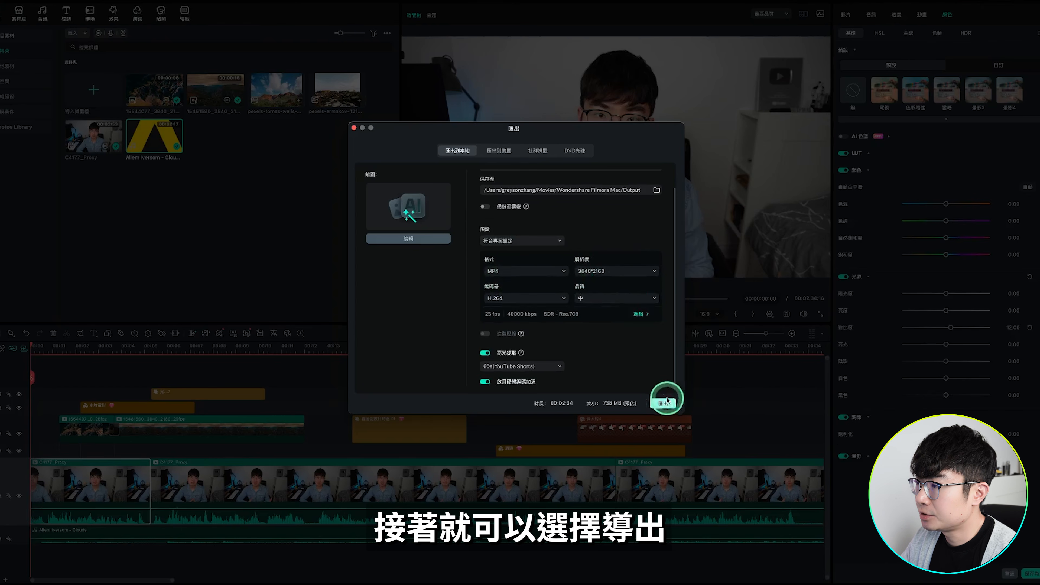